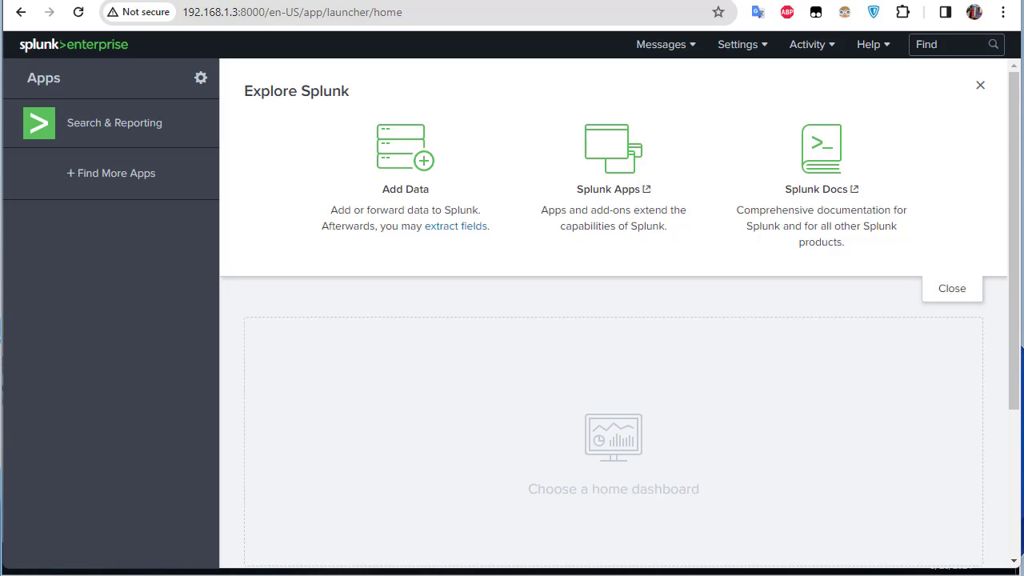
- Open the splunk.com Universal Forwarder download page from the Google results and review its download form
{"action": "key", "text": "alt+Tab"}
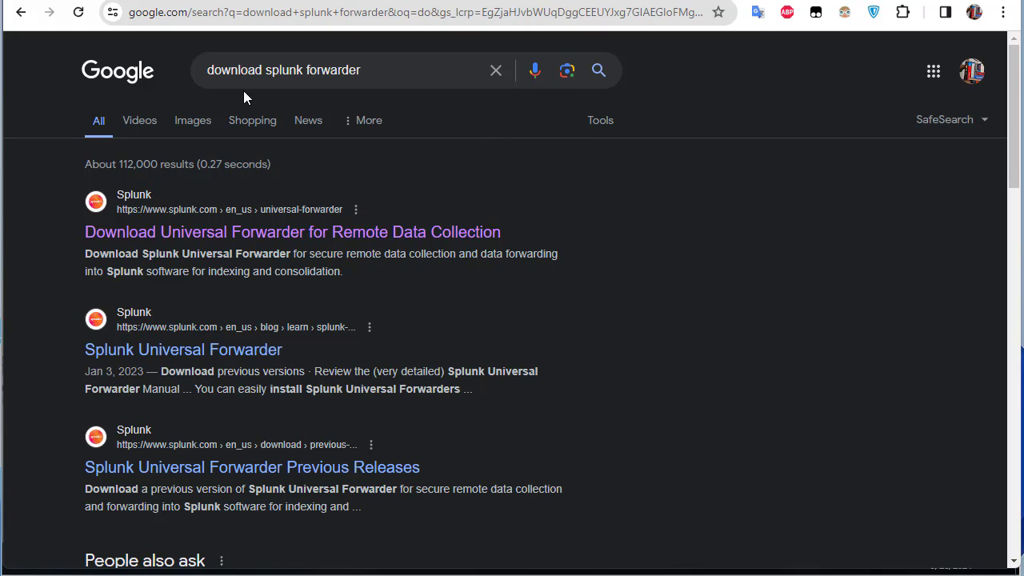
{"action": "left_click", "coordinate": [266, 237]}
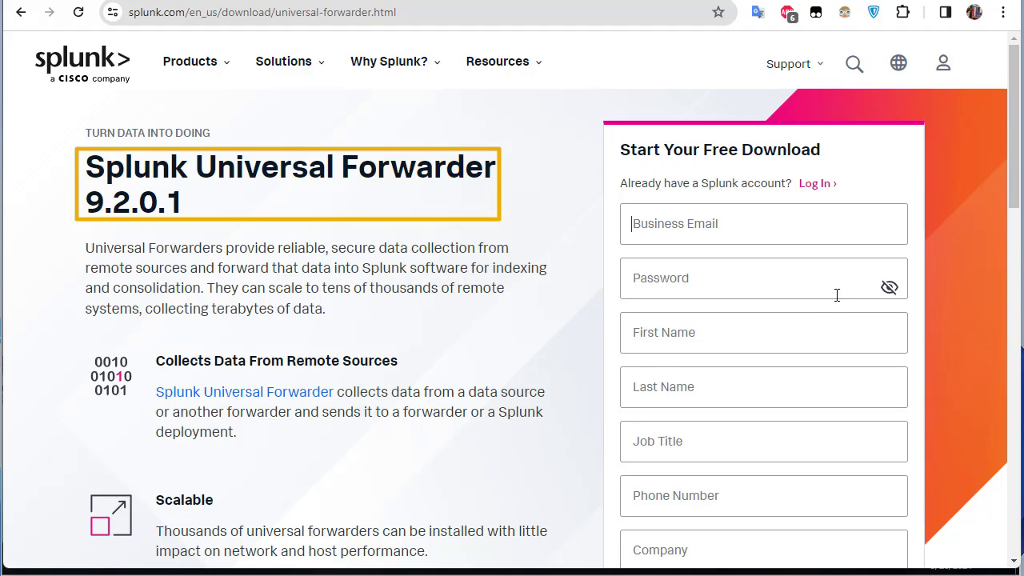
{"action": "scroll", "coordinate": [769, 401], "scroll_direction": "down", "scroll_amount": 1}
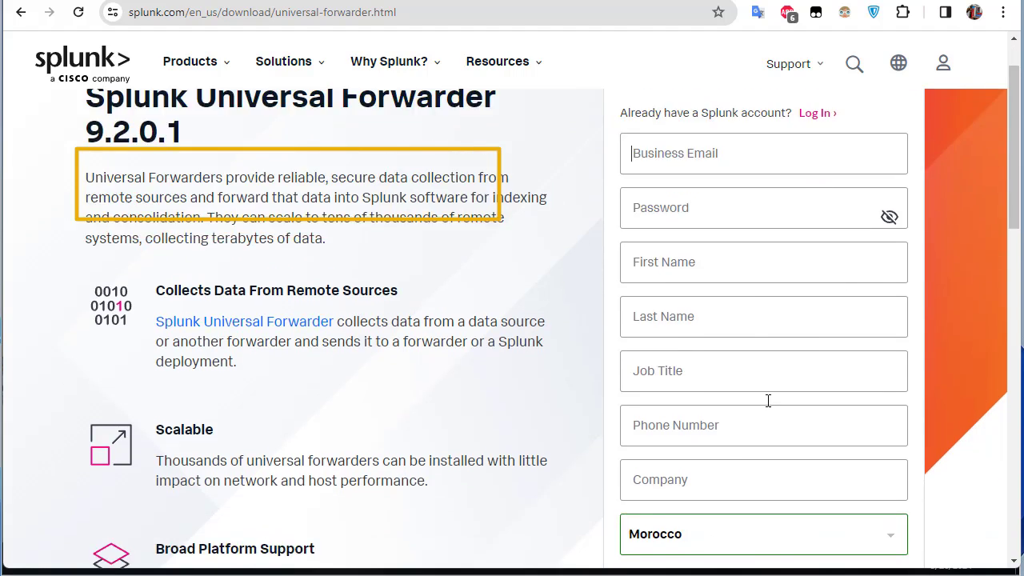
{"action": "scroll", "coordinate": [768, 400], "scroll_direction": "down", "scroll_amount": 4}
{"action": "scroll", "coordinate": [768, 400], "scroll_direction": "up", "scroll_amount": 5}
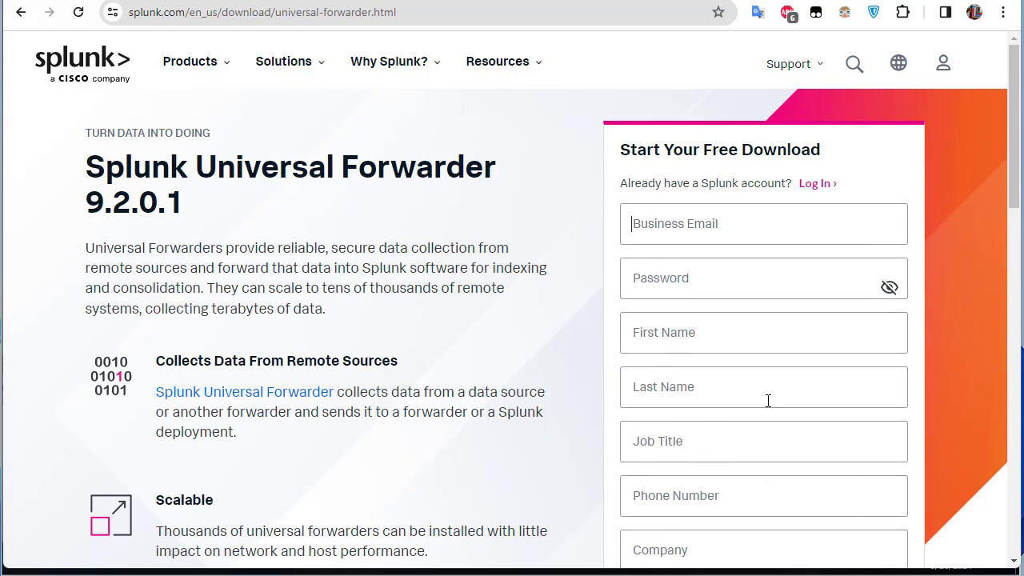
{"action": "scroll", "coordinate": [768, 400], "scroll_direction": "down", "scroll_amount": 1}
{"action": "scroll", "coordinate": [766, 400], "scroll_direction": "up", "scroll_amount": 1}
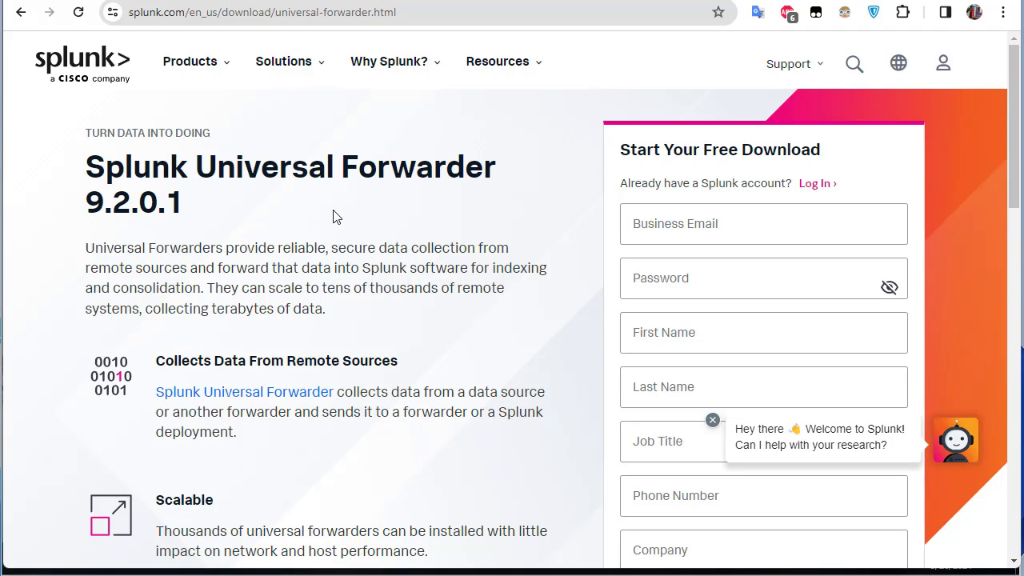
{"action": "left_click", "coordinate": [361, 212]}
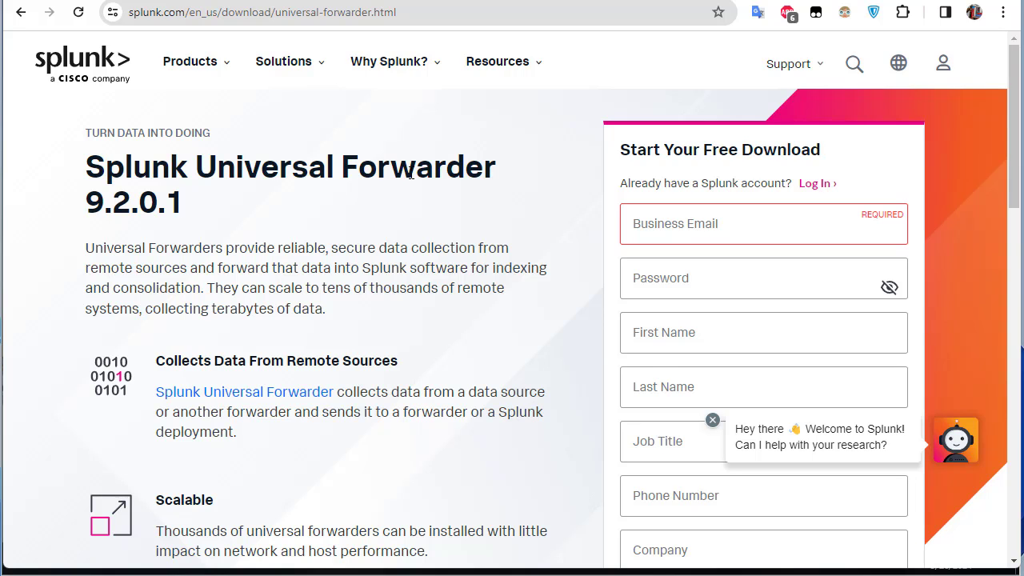
{"action": "mouse_move", "coordinate": [497, 64]}
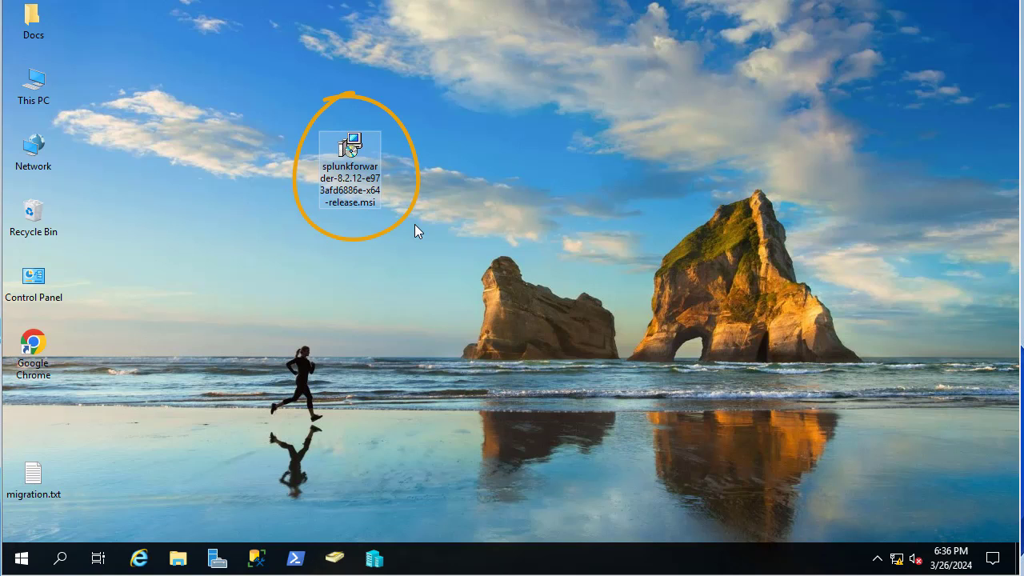
- Launch the splunkforwarder-8.2.12 x64 .msi installer from the desktop
{"action": "mouse_move", "coordinate": [344, 202]}
{"action": "double_click", "coordinate": [356, 171]}
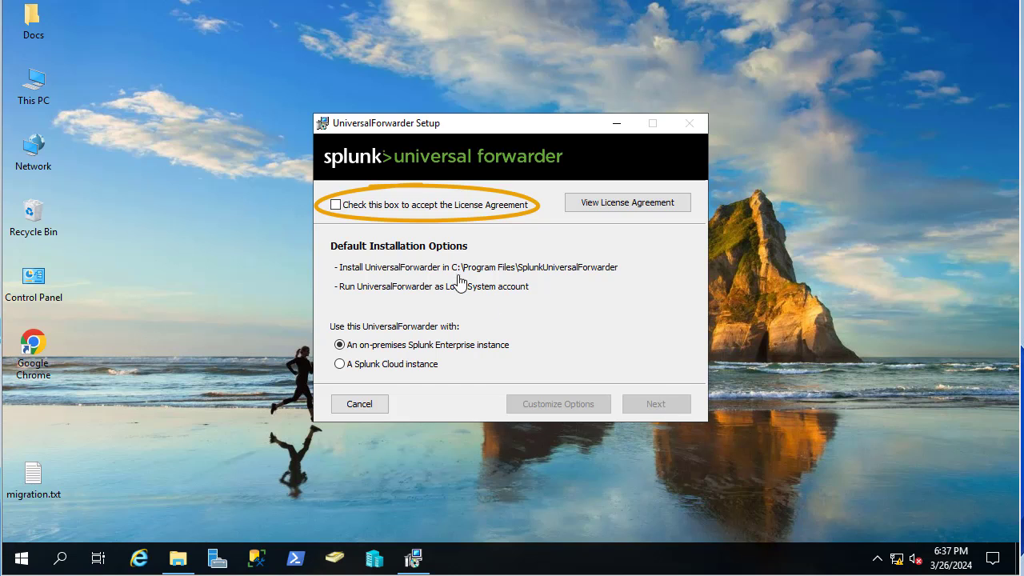
- Accept the license, keep on-premises Splunk Enterprise, and continue to the credentials page
{"action": "left_click", "coordinate": [337, 205]}
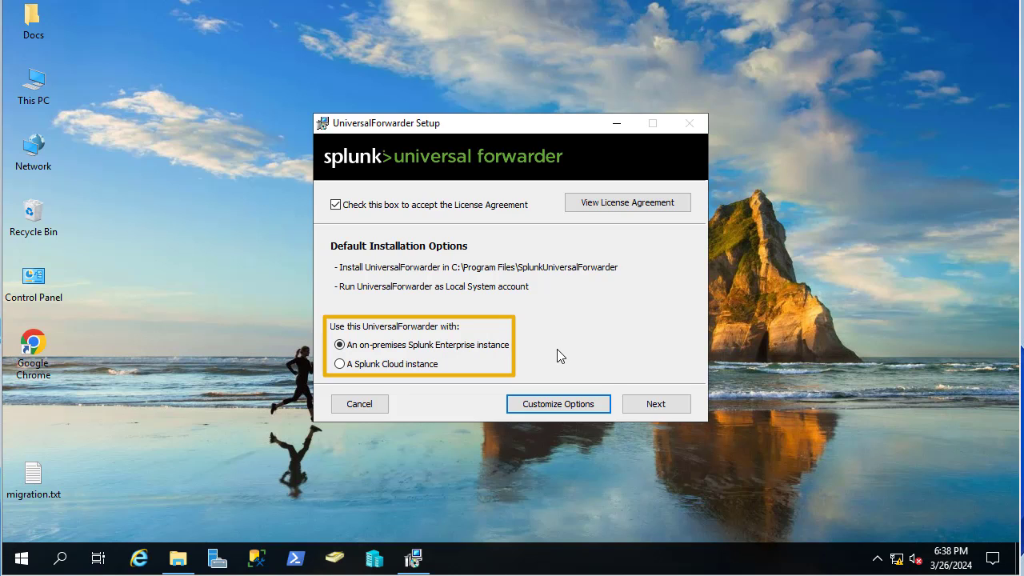
{"action": "left_click", "coordinate": [650, 402]}
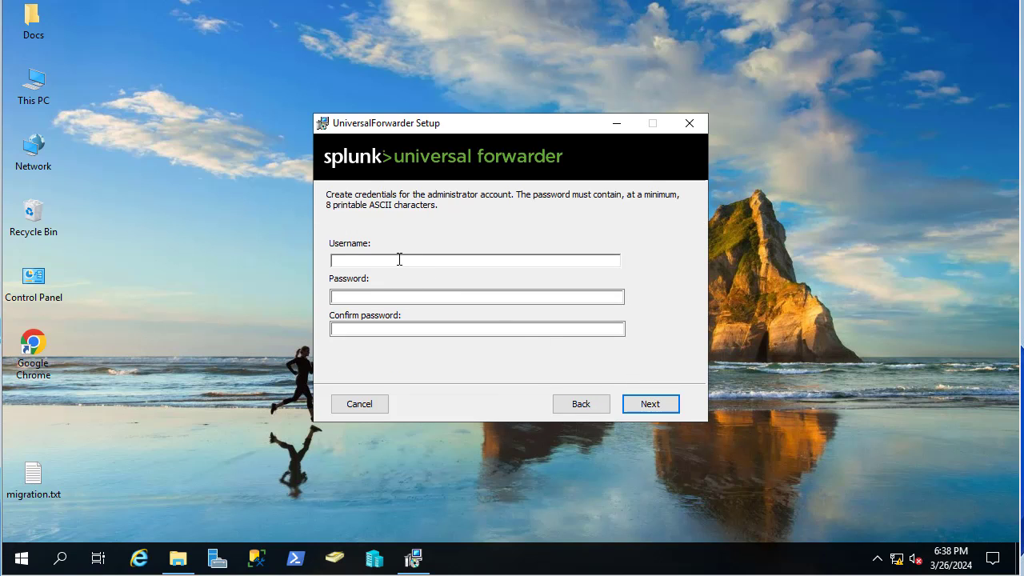
- Create the administrator account with username 'admin' and a confirmed password
{"action": "type", "text": "admin"}
{"action": "left_click", "coordinate": [378, 299]}
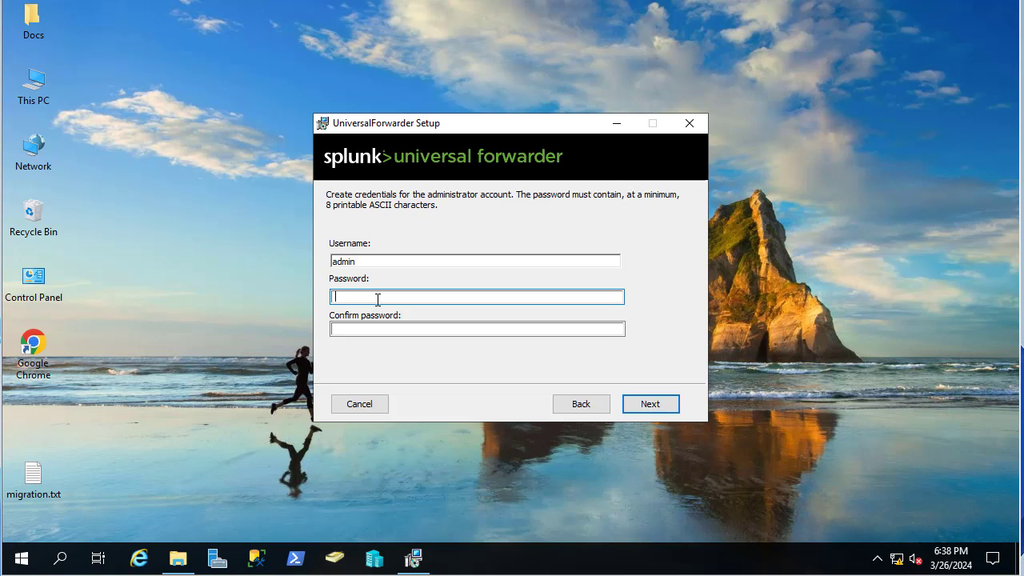
{"action": "type", "text": "*********"}
{"action": "left_click", "coordinate": [359, 327]}
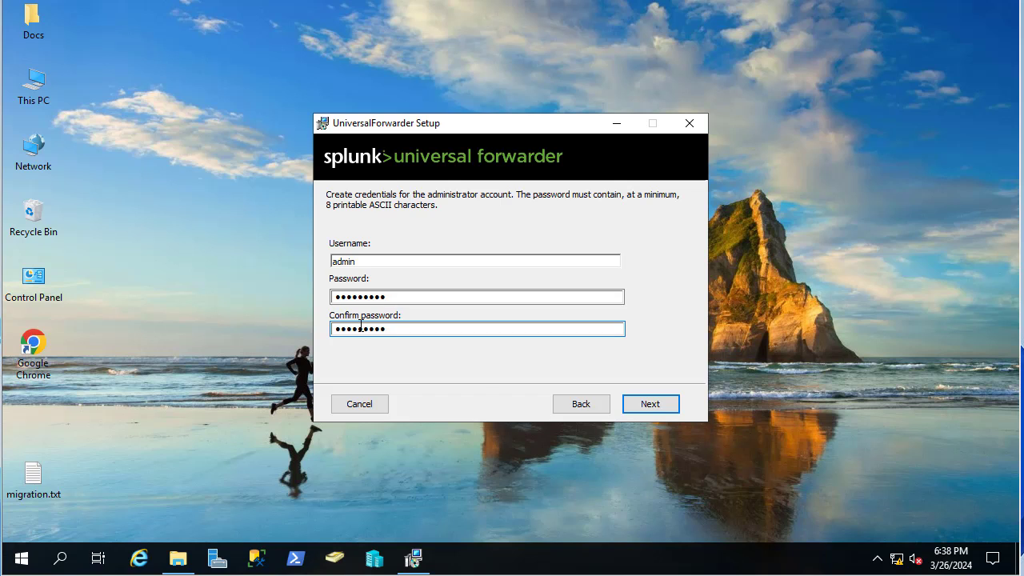
{"action": "left_click", "coordinate": [639, 402]}
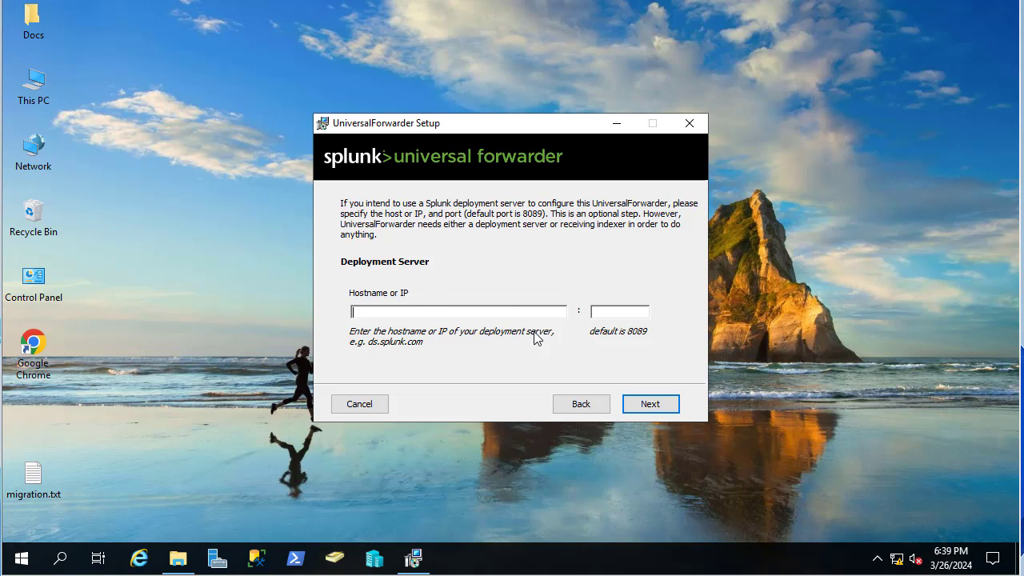
- Leave the deployment server blank and set the receiving indexer to 192.168.1.3, port 9997
{"action": "left_click", "coordinate": [671, 406]}
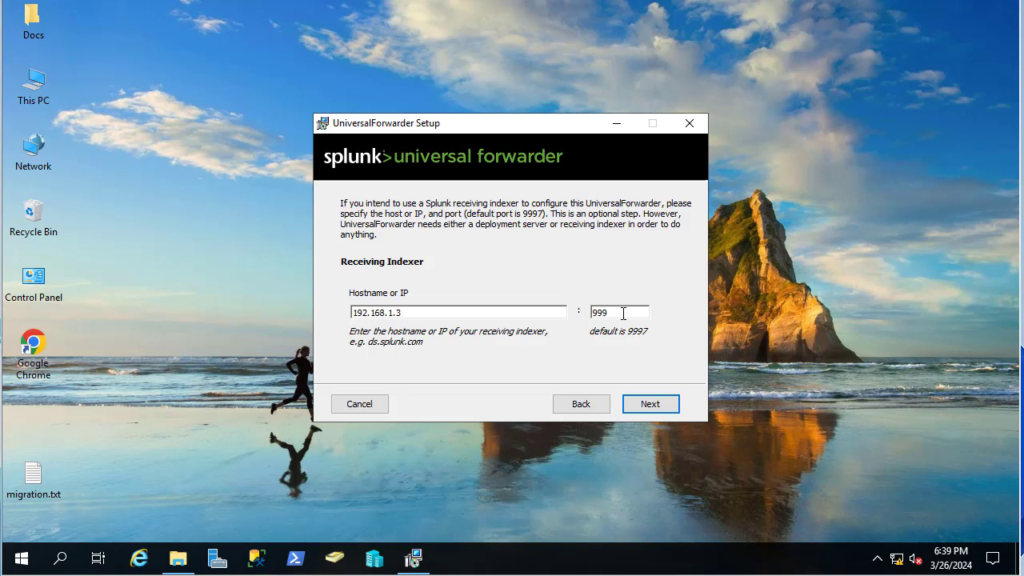
{"action": "left_click", "coordinate": [649, 405]}
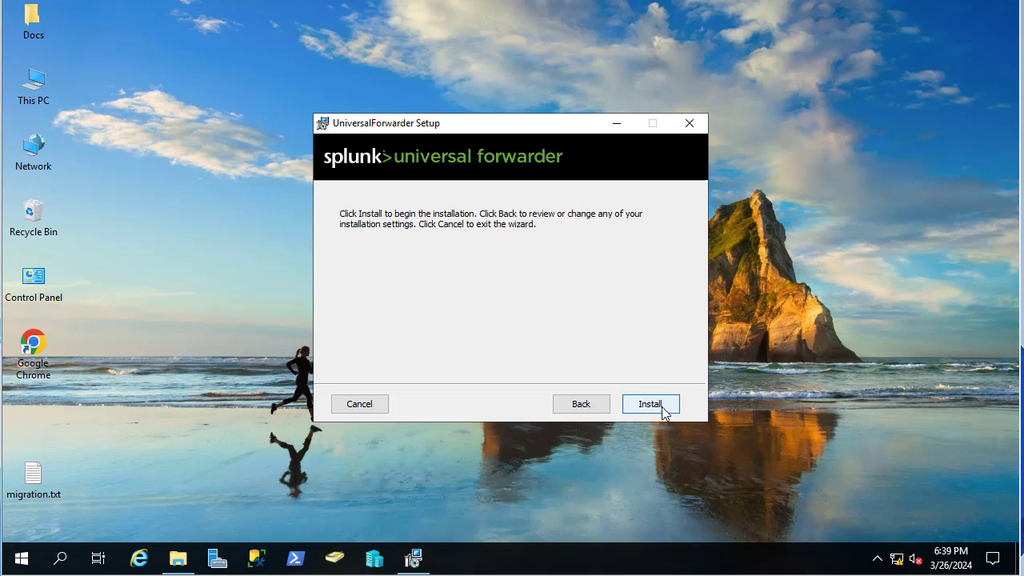
- Install the Universal Forwarder, close the wizard once it succeeds, and browse Local Disk (C:)
{"action": "left_click", "coordinate": [650, 405]}
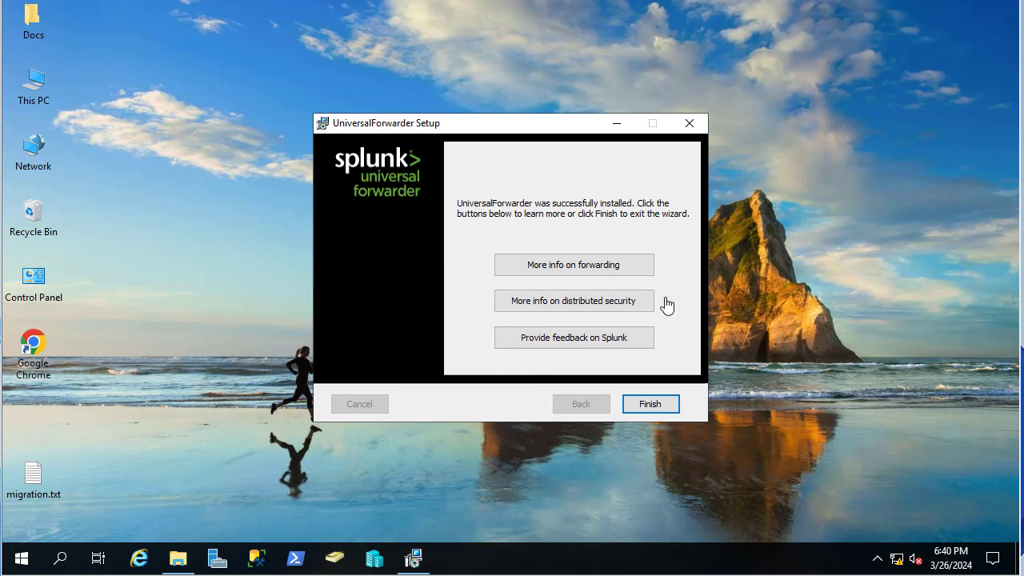
{"action": "left_click", "coordinate": [653, 406]}
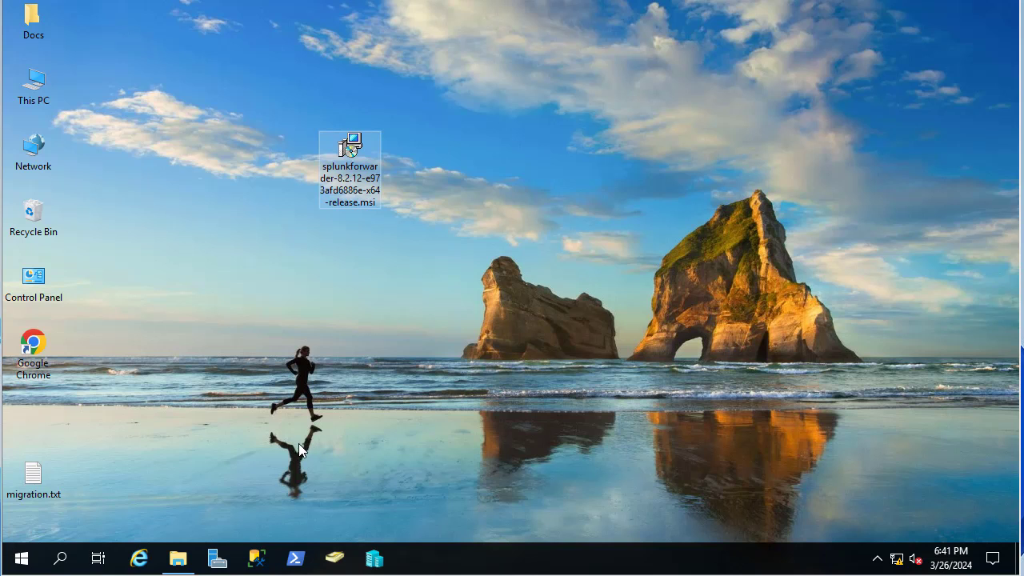
{"action": "left_click", "coordinate": [178, 557]}
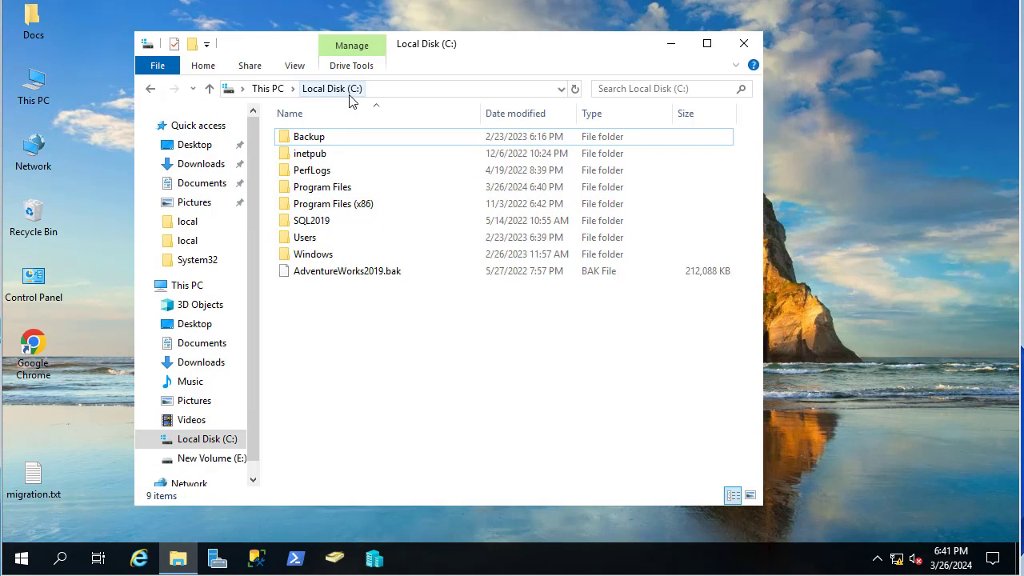
- Browse to Program Files\SplunkUniversalForwarder, peek into bin, then return to the forwarder folder
{"action": "double_click", "coordinate": [344, 189]}
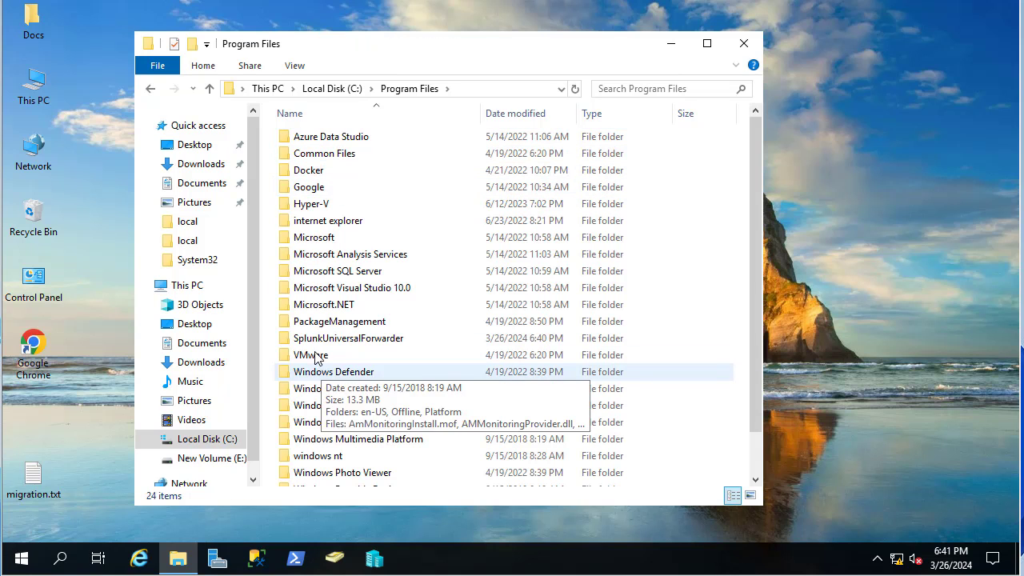
{"action": "double_click", "coordinate": [370, 338]}
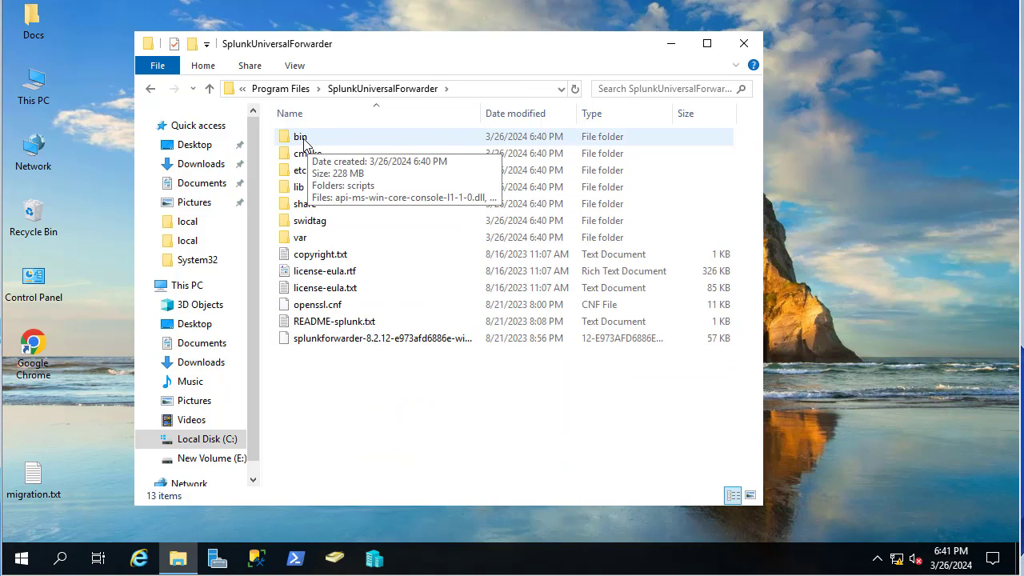
{"action": "double_click", "coordinate": [303, 141]}
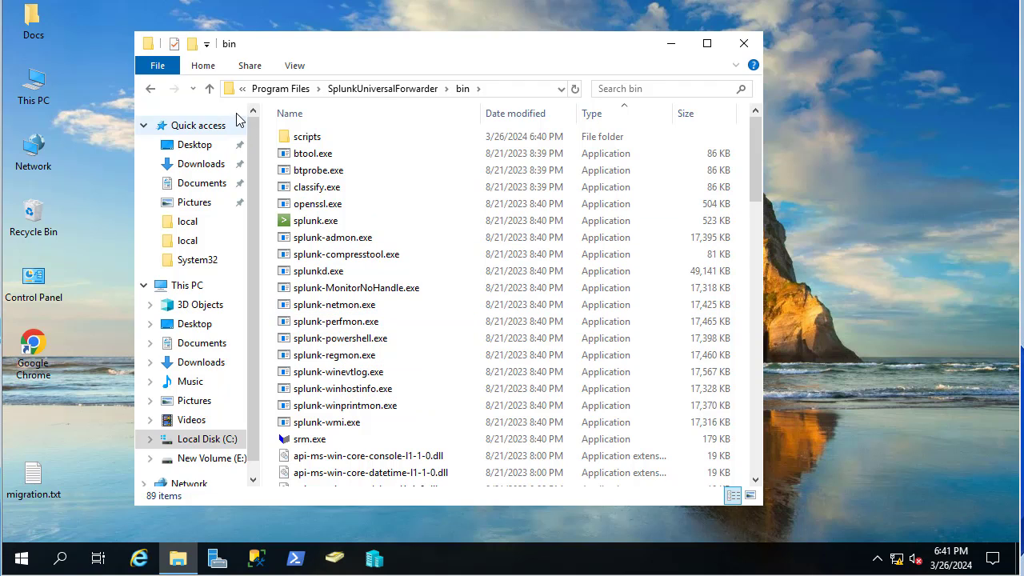
{"action": "left_click", "coordinate": [209, 88]}
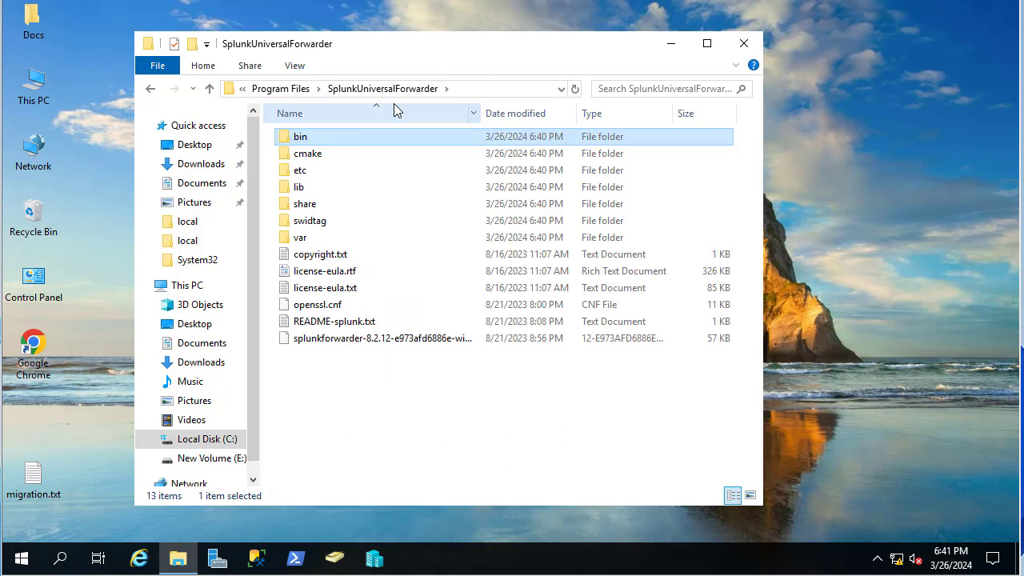
- Navigate into etc\apps\search inside the SplunkUniversalForwarder folder
{"action": "double_click", "coordinate": [309, 173]}
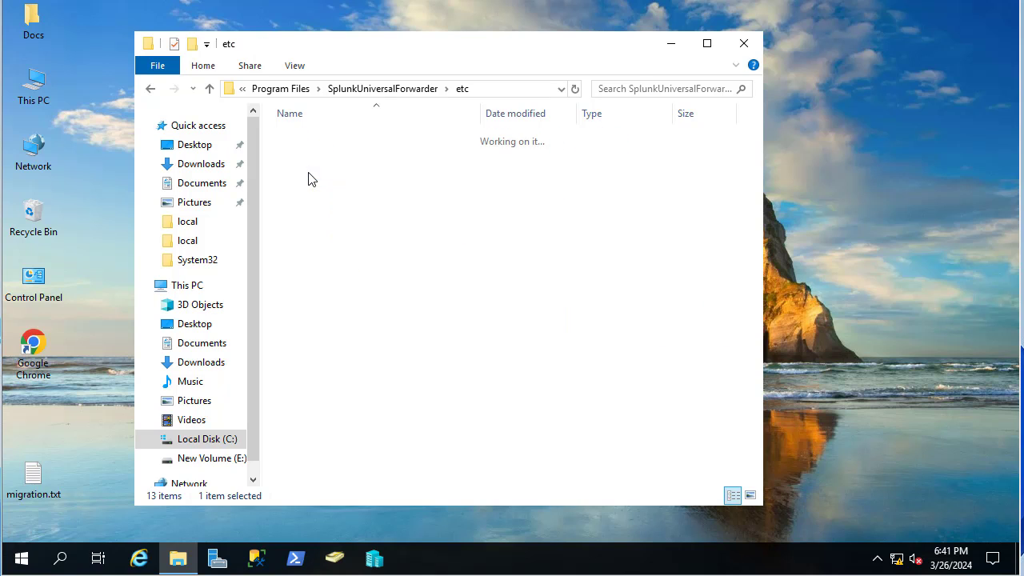
{"action": "double_click", "coordinate": [320, 141]}
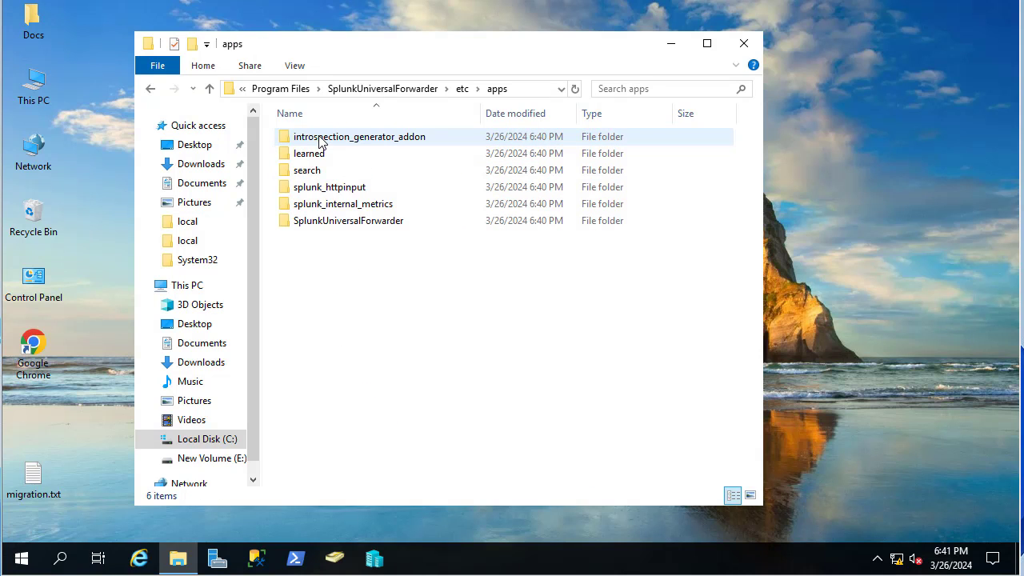
{"action": "left_click", "coordinate": [326, 174]}
{"action": "double_click", "coordinate": [326, 175]}
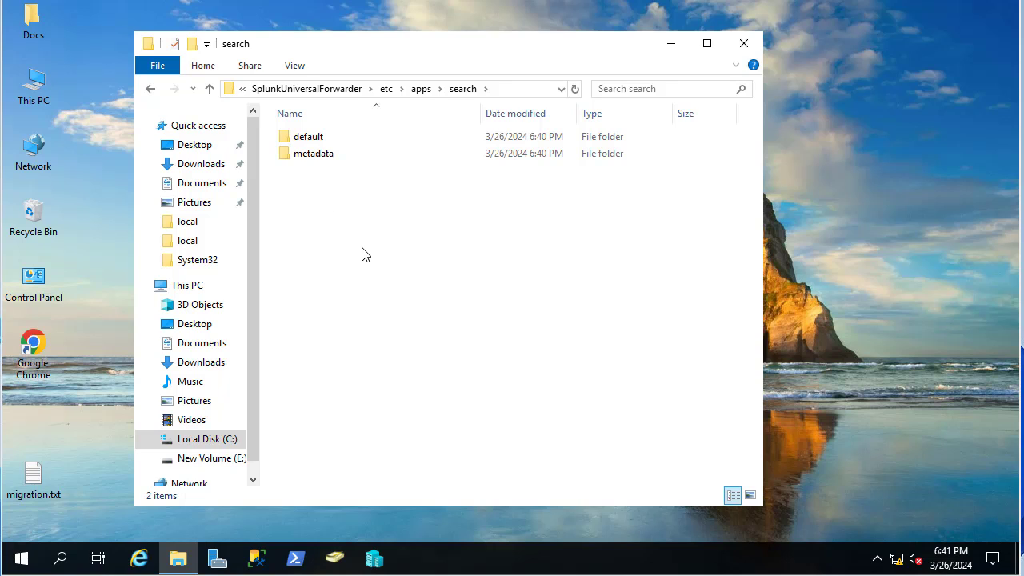
- Create a new folder named local in search and open it
{"action": "right_click", "coordinate": [337, 228]}
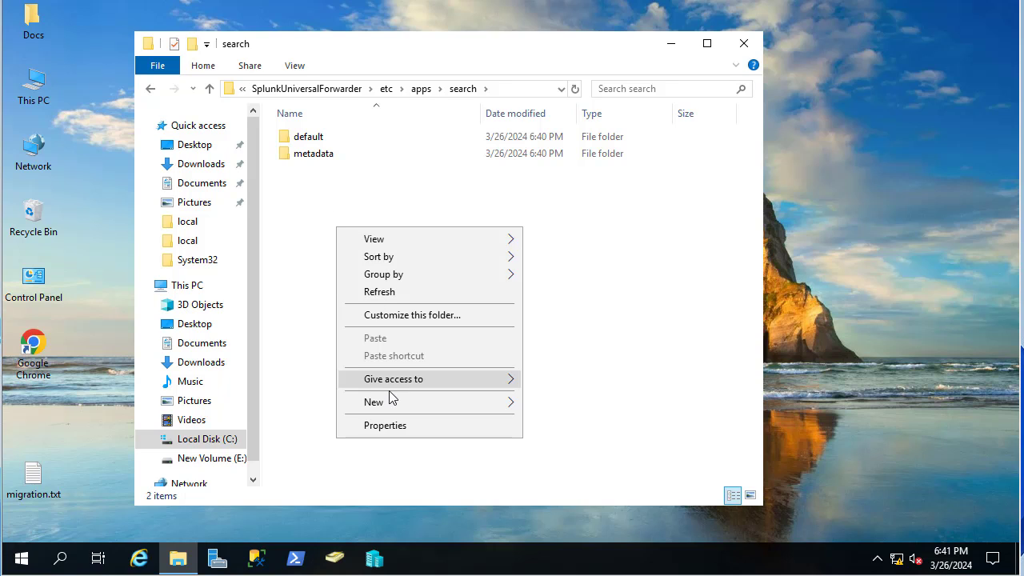
{"action": "mouse_move", "coordinate": [392, 406]}
{"action": "left_click", "coordinate": [551, 405]}
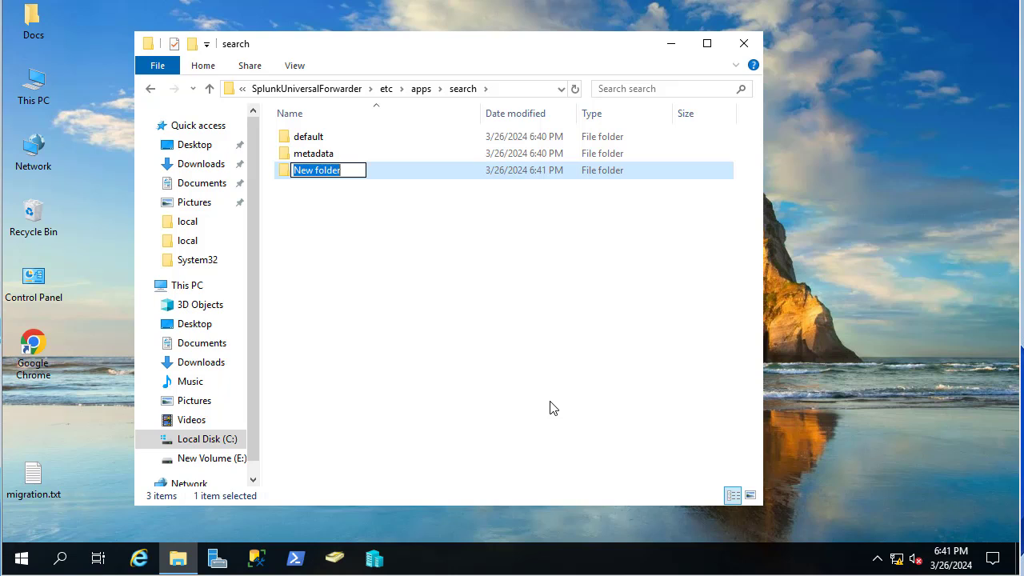
{"action": "type", "text": "local"}
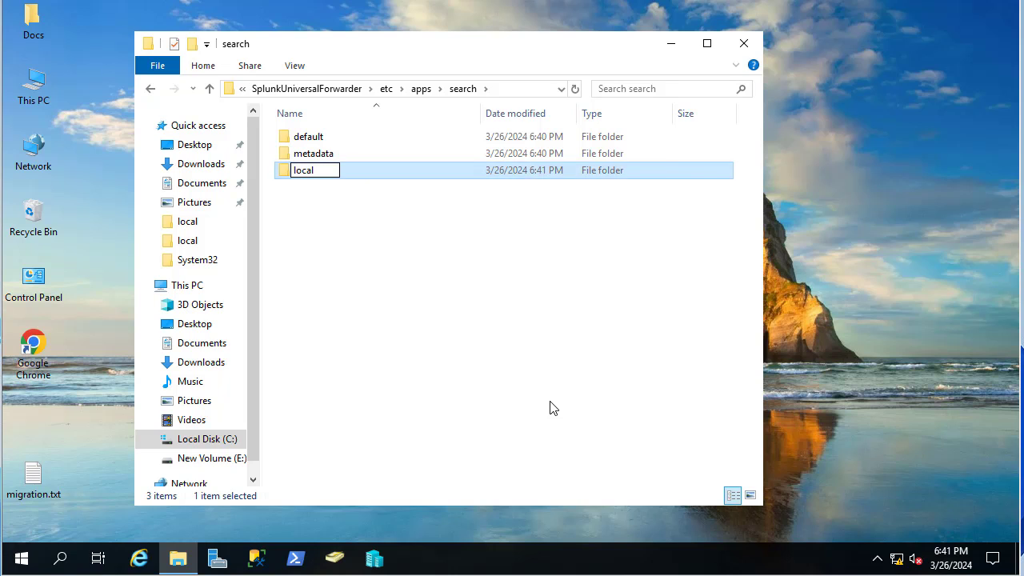
{"action": "key", "text": "Return"}
{"action": "double_click", "coordinate": [308, 156]}
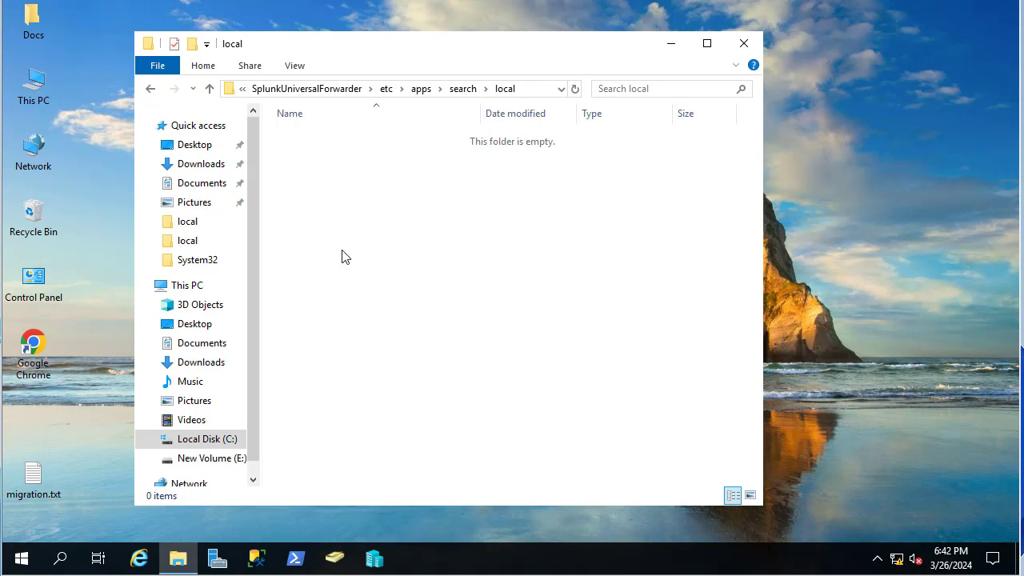
- Create a new text document in local and rename it inputs.conf, dropping the .txt extension
{"action": "right_click", "coordinate": [323, 202]}
{"action": "mouse_move", "coordinate": [414, 400]}
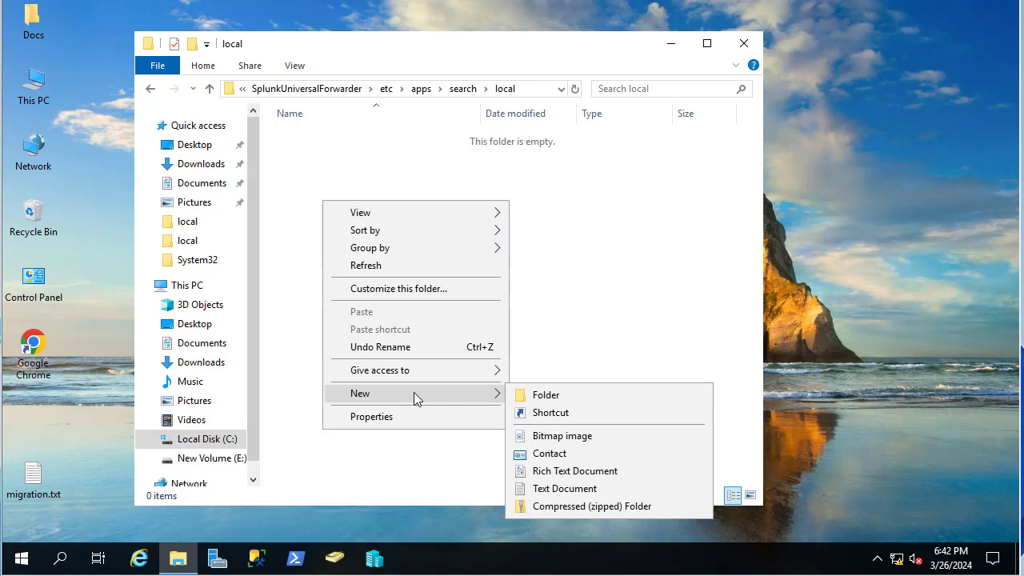
{"action": "left_click", "coordinate": [550, 489]}
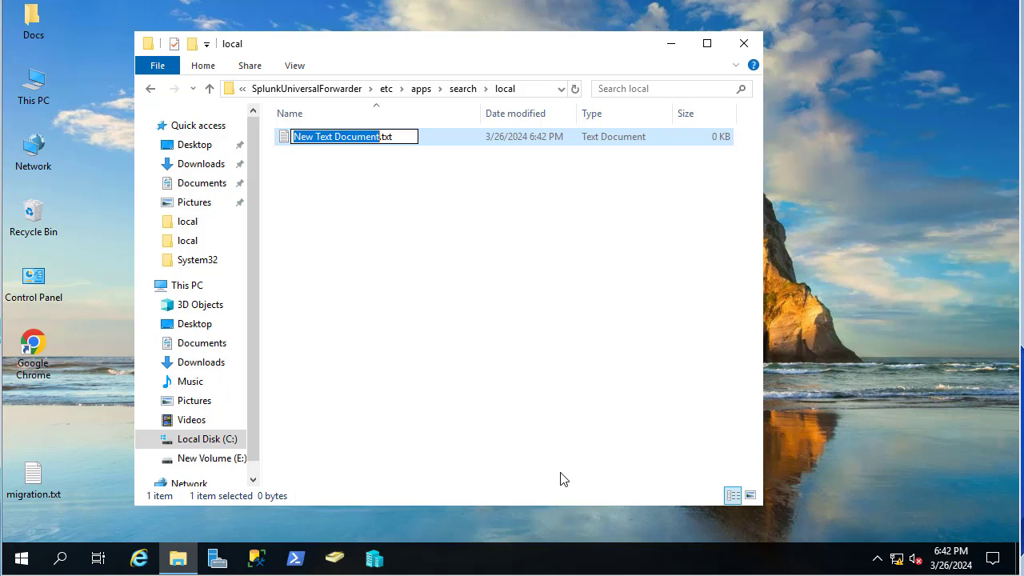
{"action": "type", "text": "input"}
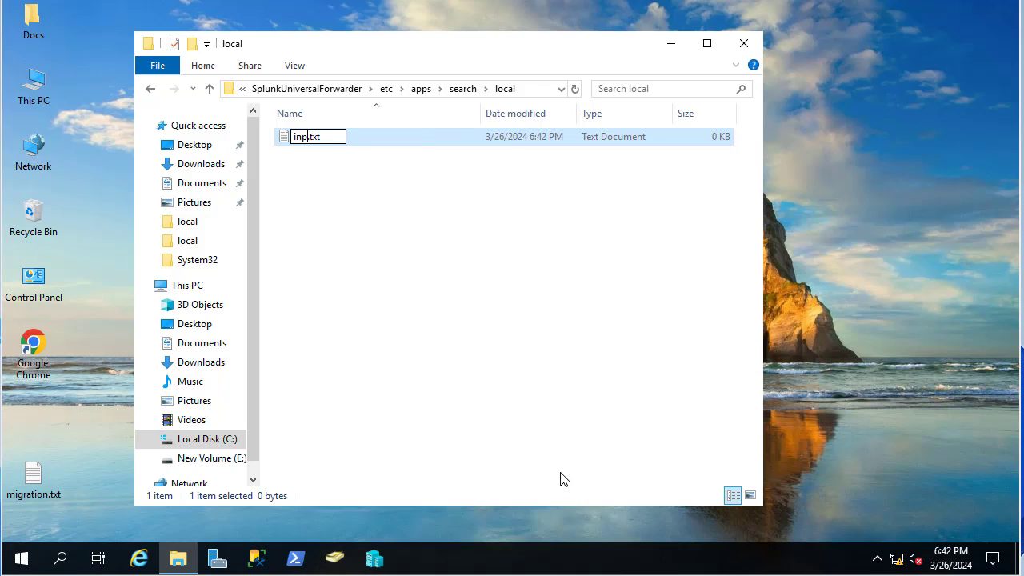
{"action": "type", "text": "s"}
{"action": "key", "text": "BackSpace"}
{"action": "key", "text": "BackSpace"}
{"action": "key", "text": "BackSpace"}
{"action": "type", "text": "conf"}
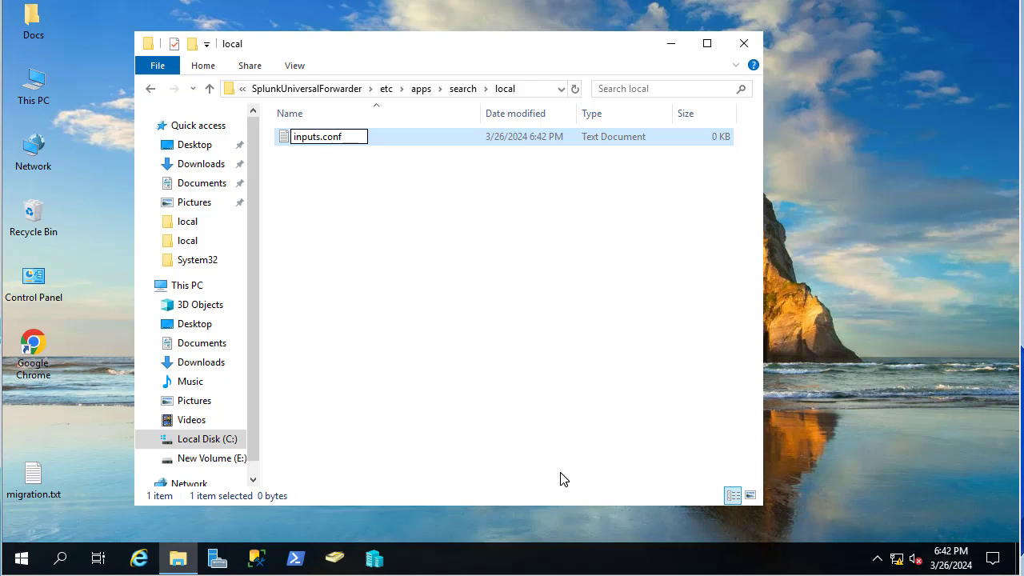
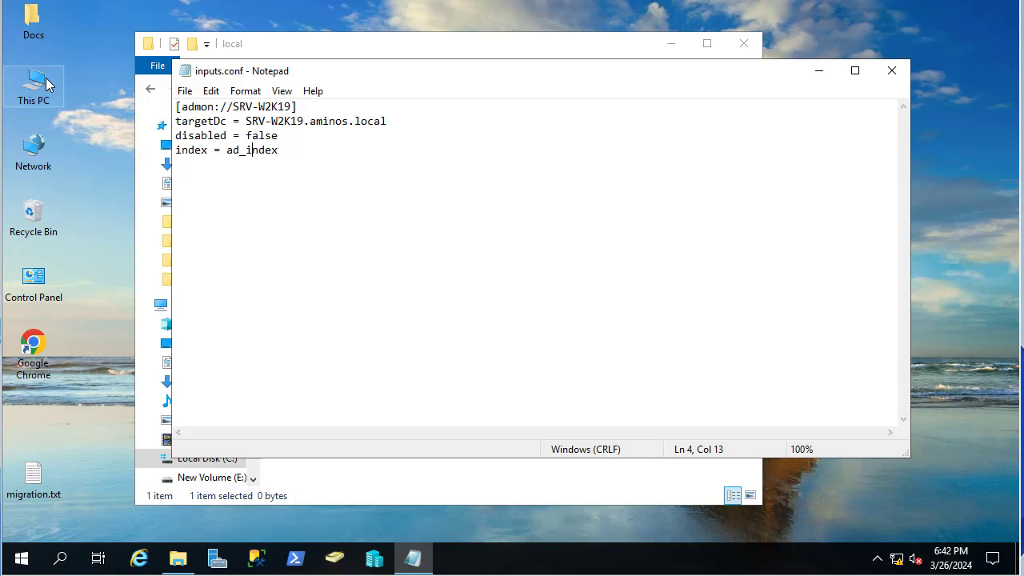
{"action": "right_click", "coordinate": [35, 81]}
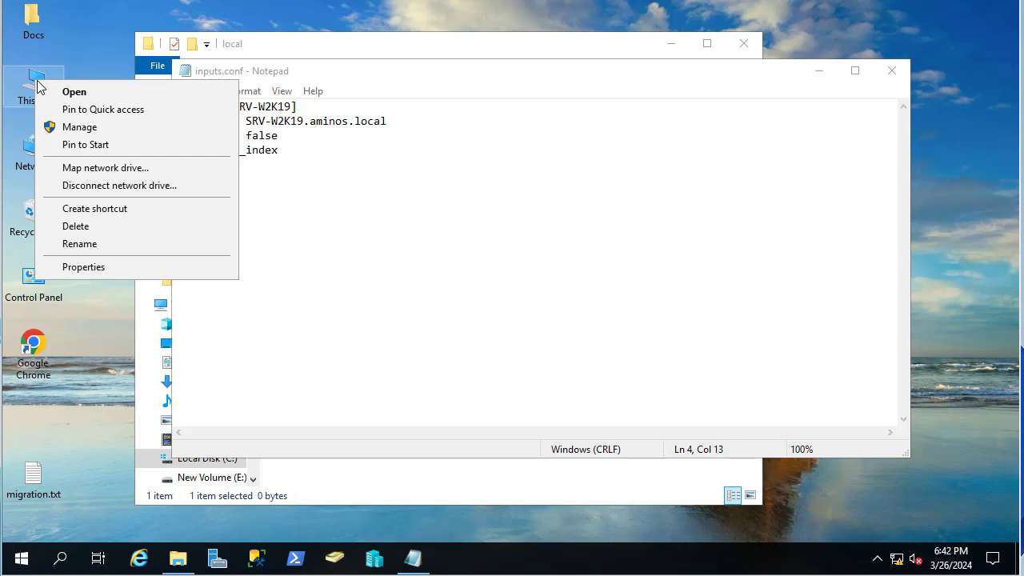
{"action": "left_click", "coordinate": [88, 268]}
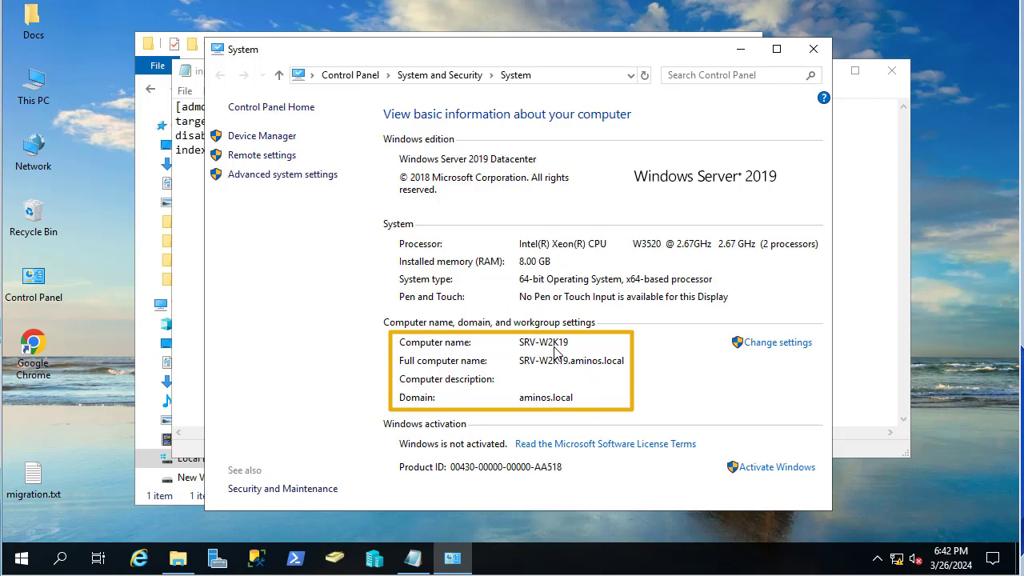
{"action": "left_click", "coordinate": [814, 50]}
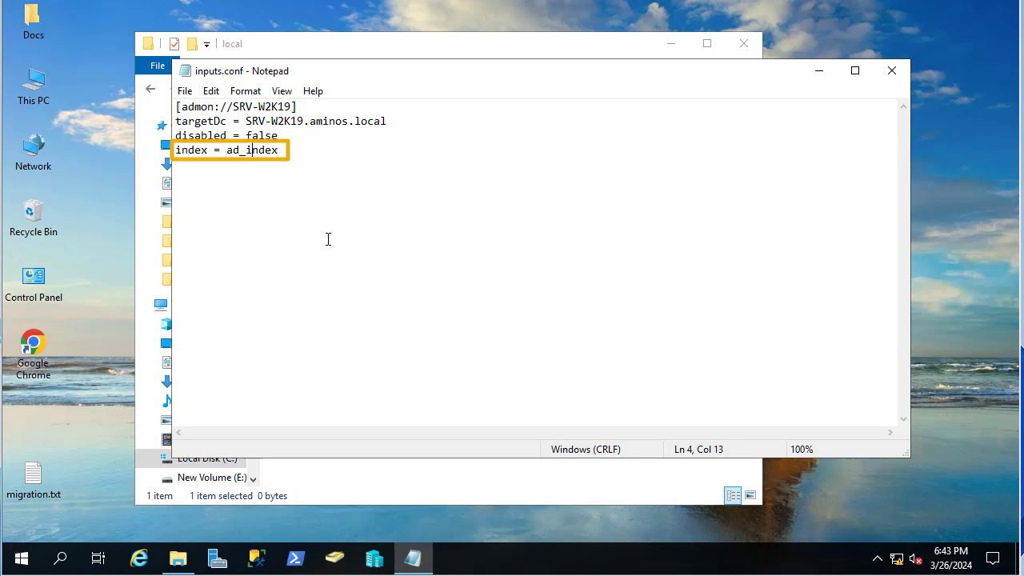
- Correct the index line in inputs.conf so it reads index = ad_index
{"action": "key", "text": "BackSpace"}
{"action": "key", "text": "BackSpace"}
{"action": "type", "text": "indow"}
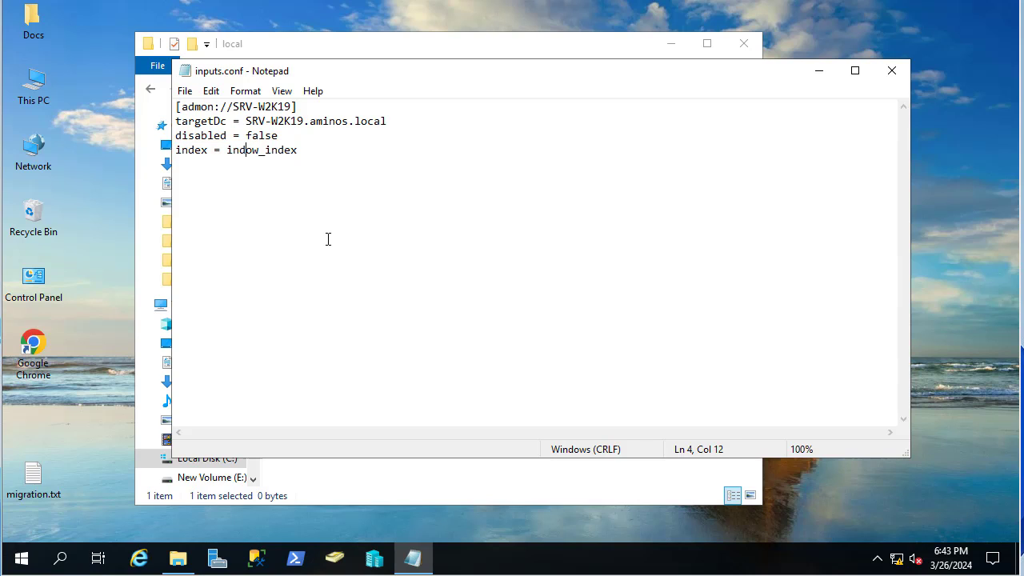
{"action": "key", "text": "Right"}
{"action": "key", "text": "Right"}
{"action": "key", "text": "Right"}
{"action": "key", "text": "BackSpace"}
{"action": "key", "text": "BackSpace"}
{"action": "key", "text": "BackSpace"}
{"action": "key", "text": "BackSpace"}
{"action": "key", "text": "BackSpace"}
{"action": "type", "text": "ad"}
{"action": "left_click", "coordinate": [244, 179]}
{"action": "left_click", "coordinate": [284, 150]}
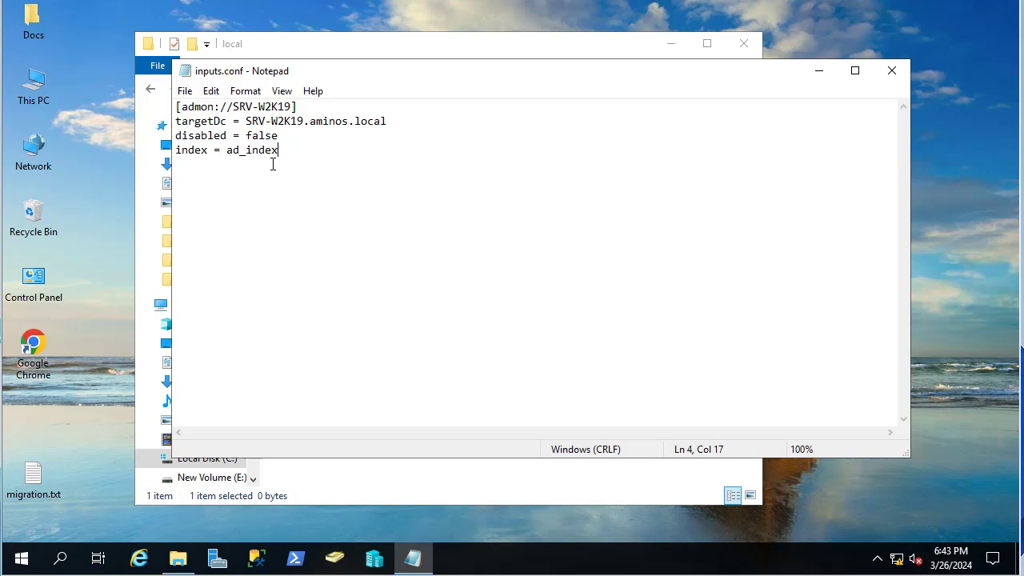
- Save inputs.conf and close Notepad
{"action": "left_click", "coordinate": [186, 95]}
{"action": "left_click", "coordinate": [196, 145]}
{"action": "left_click", "coordinate": [893, 72]}
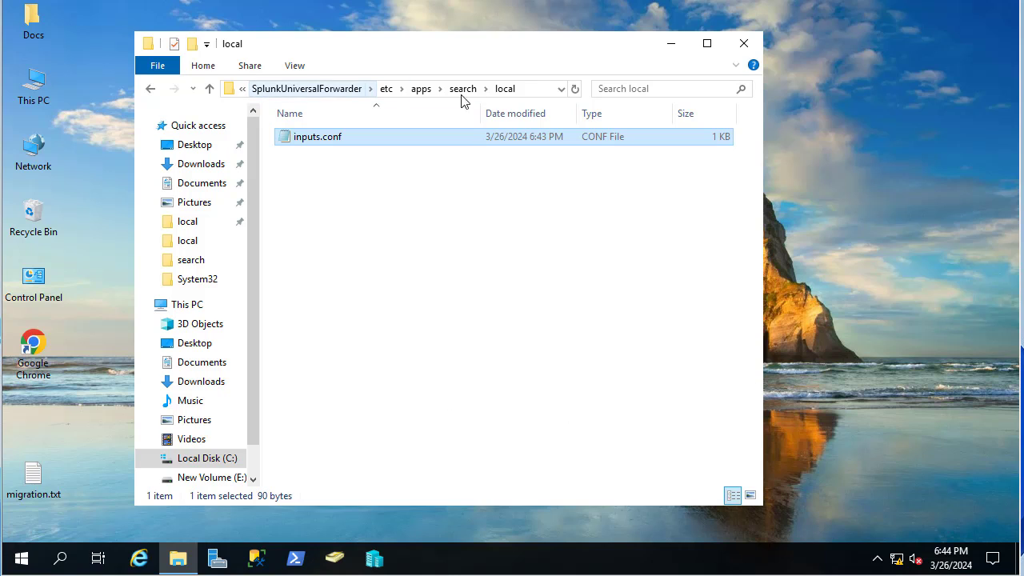
- Go up to the SplunkUniversalForwarder folder and open its bin folder
{"action": "left_click", "coordinate": [207, 91]}
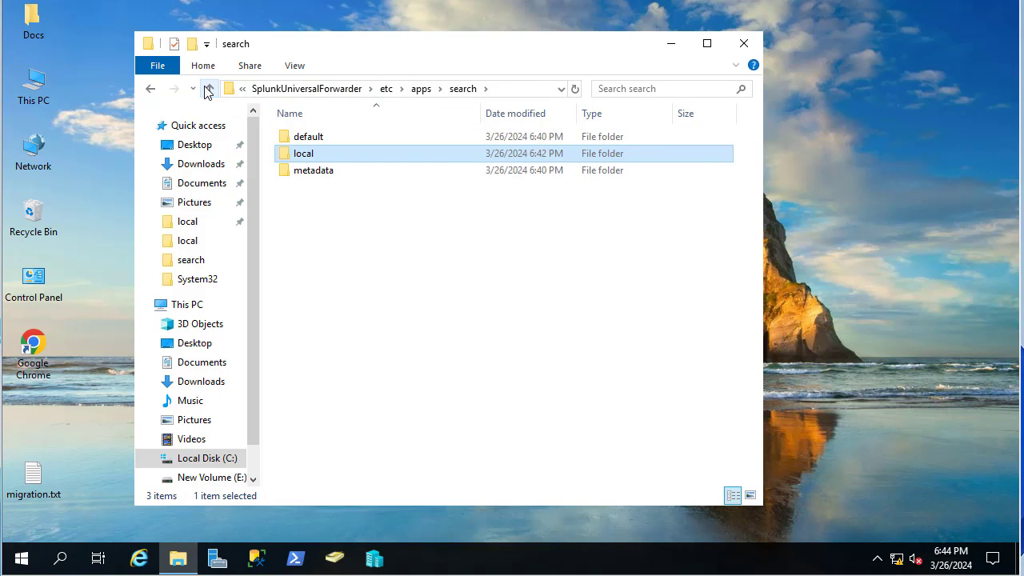
{"action": "left_click", "coordinate": [208, 89]}
{"action": "left_click", "coordinate": [207, 88]}
{"action": "left_click", "coordinate": [208, 90]}
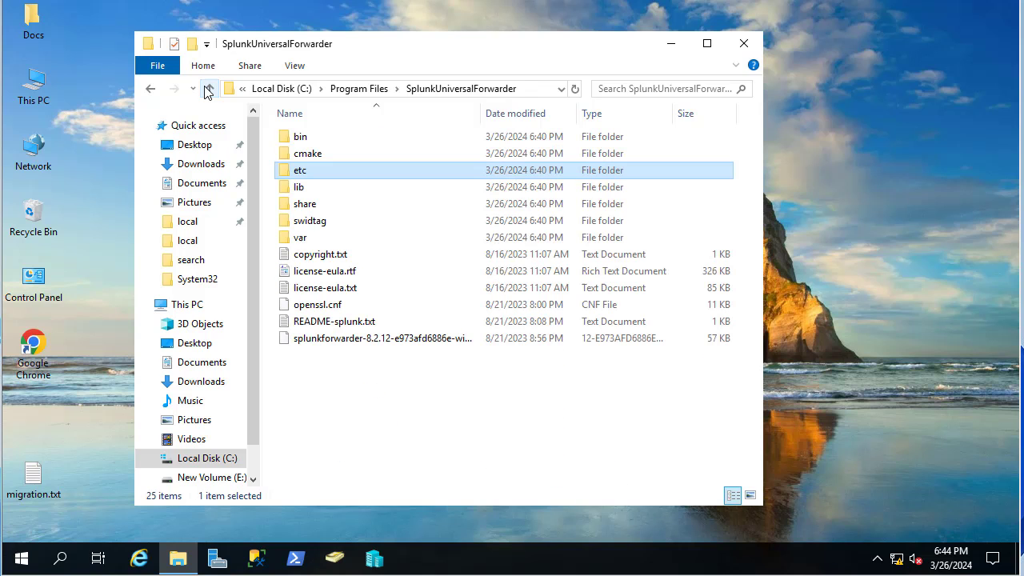
{"action": "left_click", "coordinate": [302, 139]}
{"action": "double_click", "coordinate": [302, 140]}
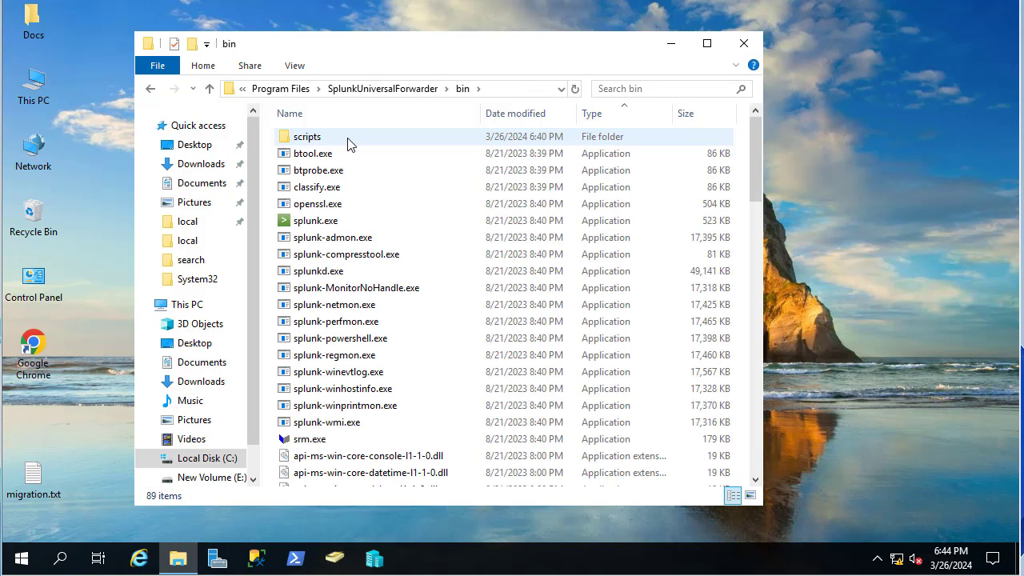
- Copy the bin folder's full path and search Windows for cmd
{"action": "left_click", "coordinate": [517, 89]}
{"action": "right_click", "coordinate": [360, 89]}
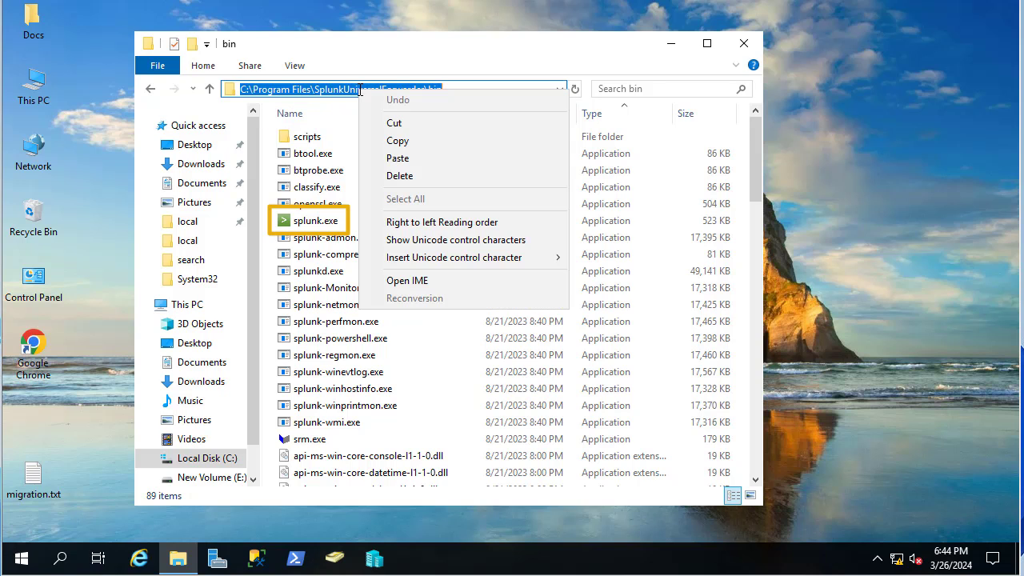
{"action": "left_click", "coordinate": [422, 141]}
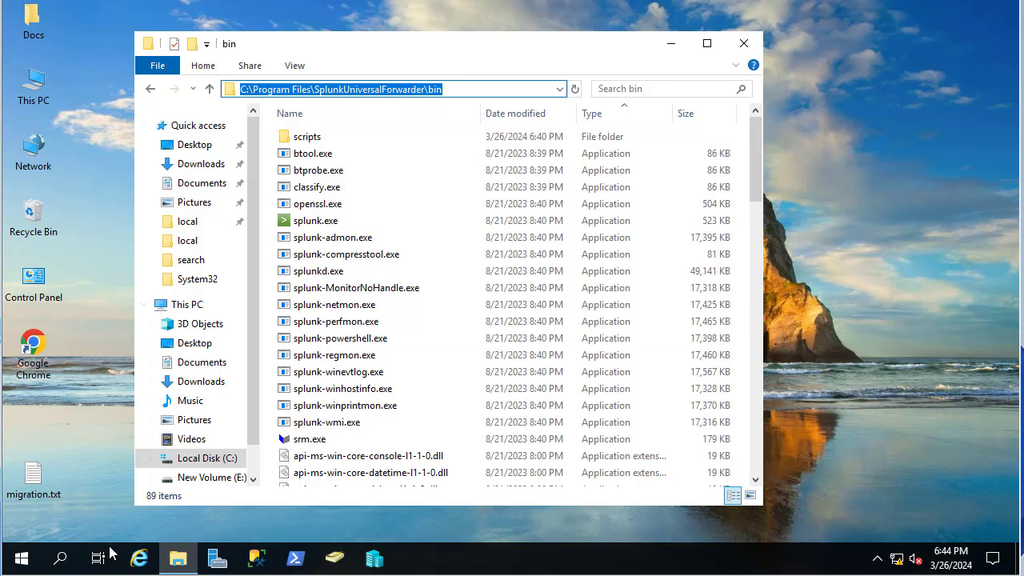
{"action": "left_click", "coordinate": [61, 560]}
{"action": "type", "text": "cmd"}
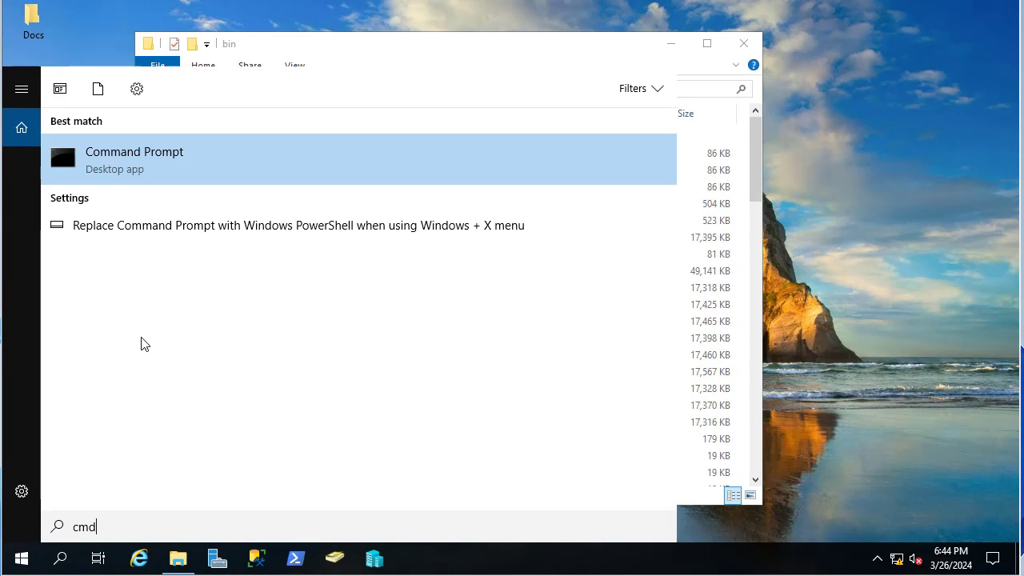
- Run Command Prompt as administrator and cd into the forwarder's bin folder
{"action": "right_click", "coordinate": [142, 158]}
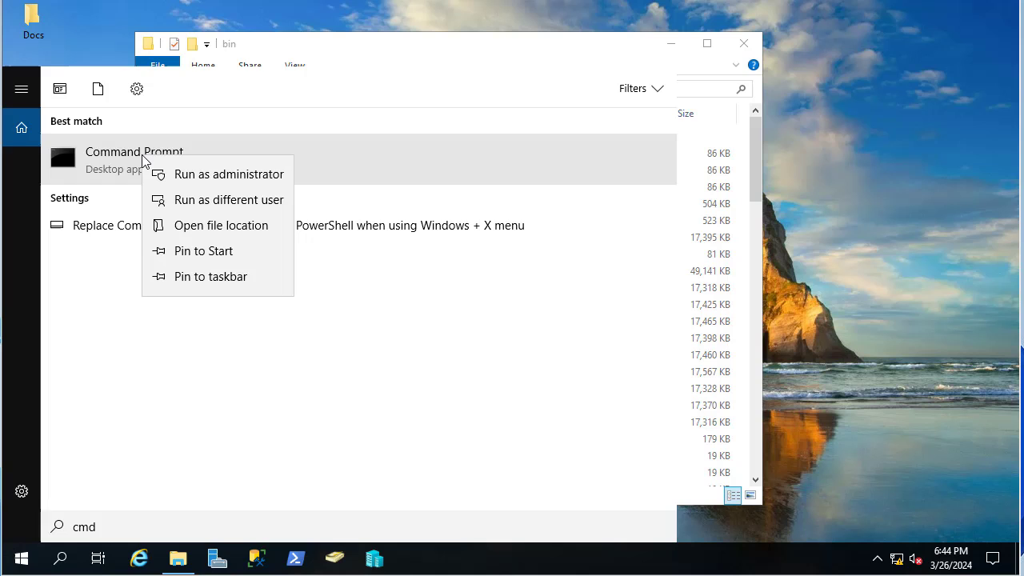
{"action": "left_click", "coordinate": [197, 176]}
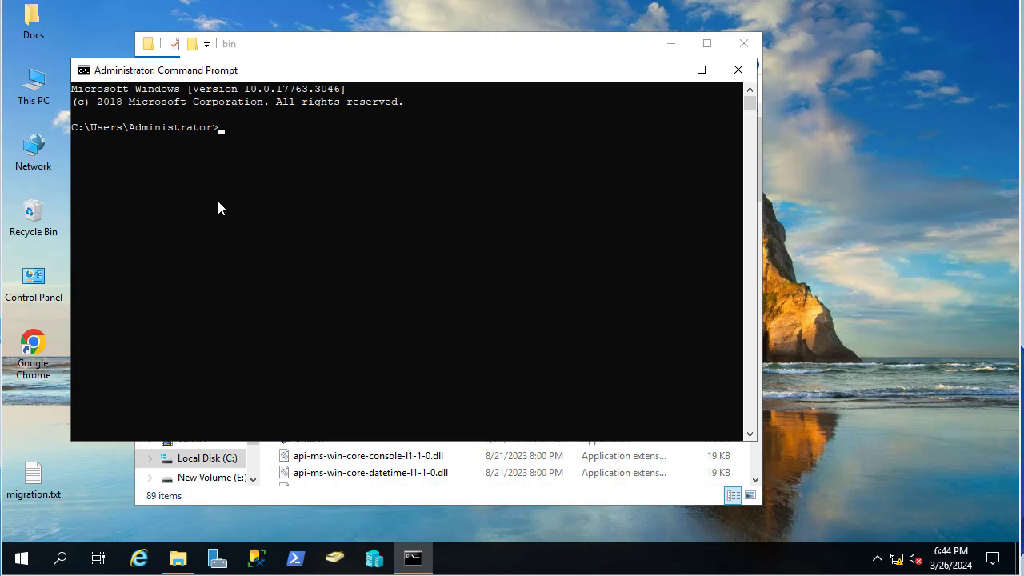
{"action": "right_click", "coordinate": [258, 172]}
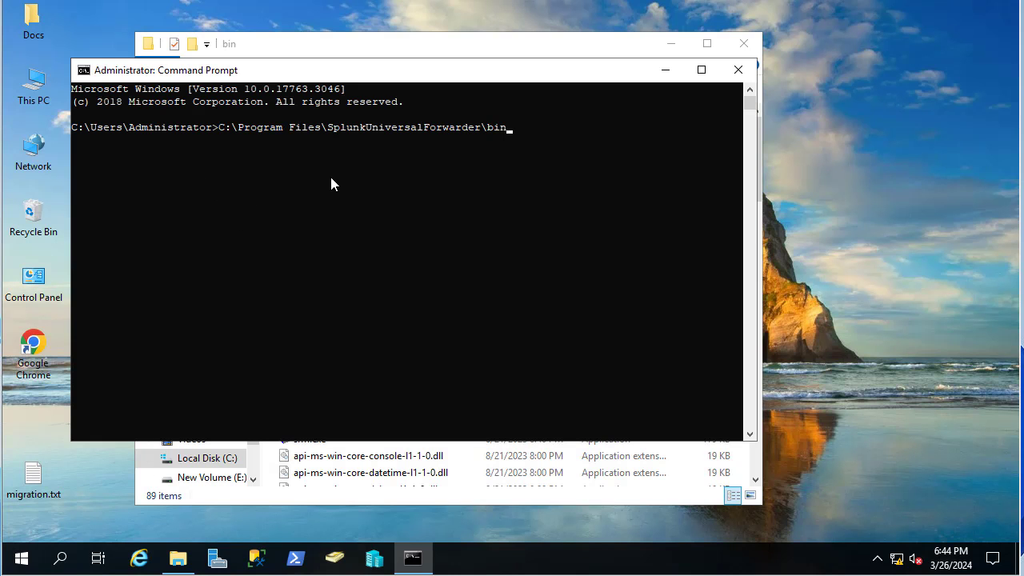
{"action": "key", "text": "Left"}
{"action": "key", "text": "Left"}
{"action": "key", "text": "Left"}
{"action": "key", "text": "Left"}
{"action": "key", "text": "Left"}
{"action": "key", "text": "Left"}
{"action": "key", "text": "Left"}
{"action": "key", "text": "Left"}
{"action": "key", "text": "Left"}
{"action": "key", "text": "Left"}
{"action": "key", "text": "Left"}
{"action": "key", "text": "Left"}
{"action": "key", "text": "Left"}
{"action": "key", "text": "Left"}
{"action": "key", "text": "Left"}
{"action": "key", "text": "Left"}
{"action": "key", "text": "Left"}
{"action": "key", "text": "Left"}
{"action": "key", "text": "Left"}
{"action": "key", "text": "Left"}
{"action": "type", "text": "cd"}
{"action": "key", "text": "BackSpace"}
{"action": "key", "text": "BackSpace"}
{"action": "key", "text": "BackSpace"}
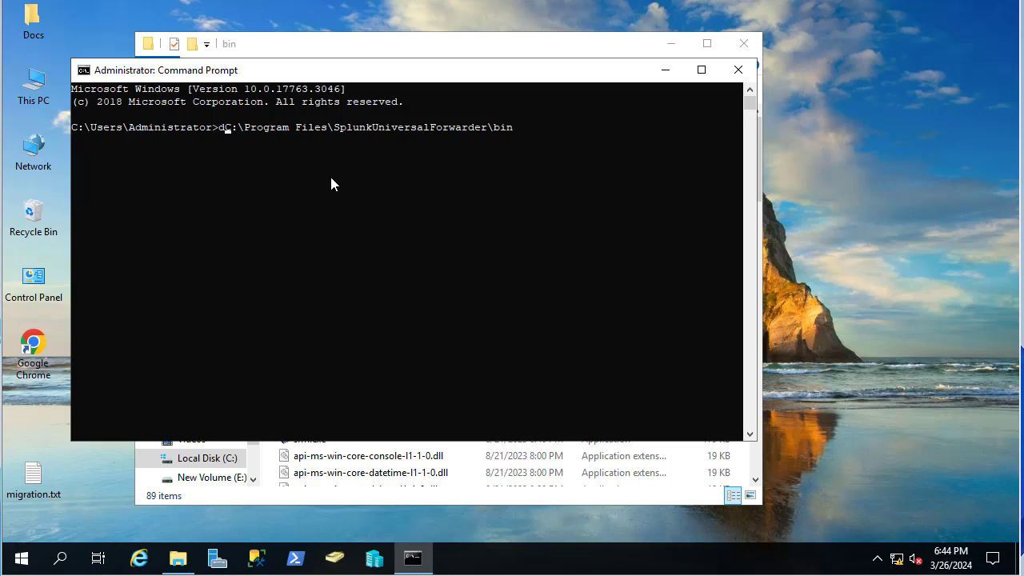
{"action": "type", "text": "cd"}
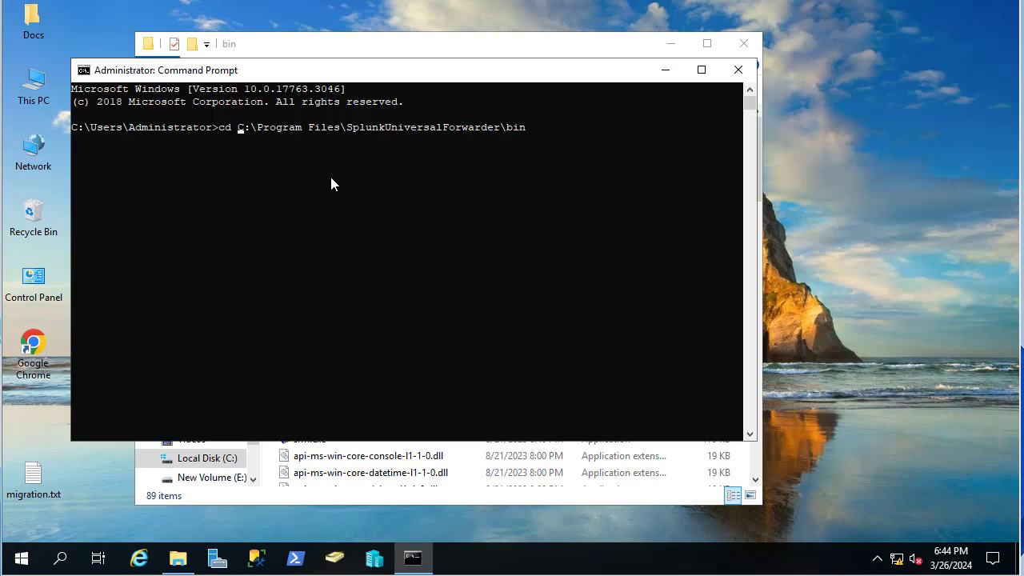
{"action": "key", "text": "Return"}
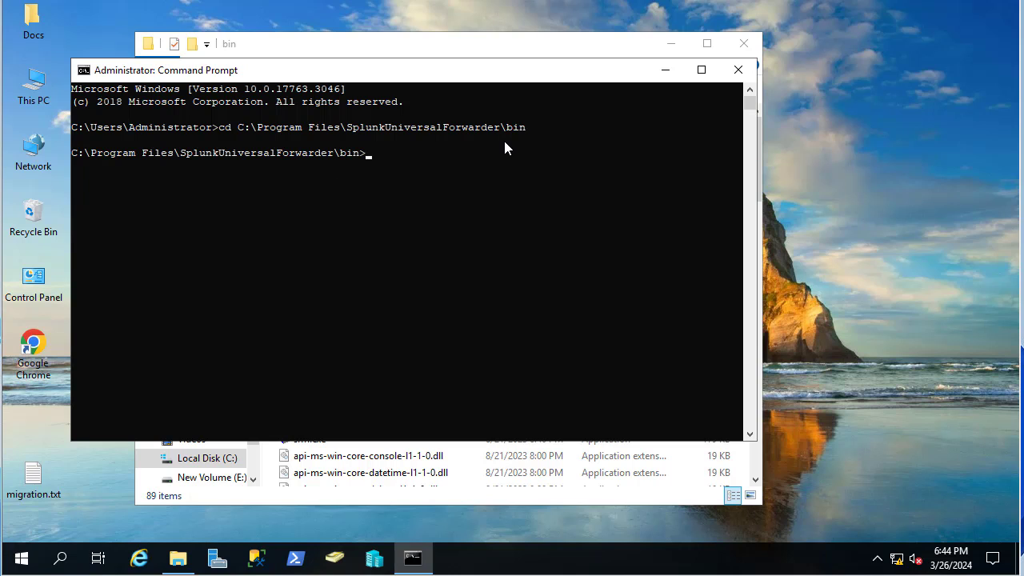
- Run splunk start, then splunk restart to restart the forwarder
{"action": "type", "text": "splunk start"}
{"action": "key", "text": "Return"}
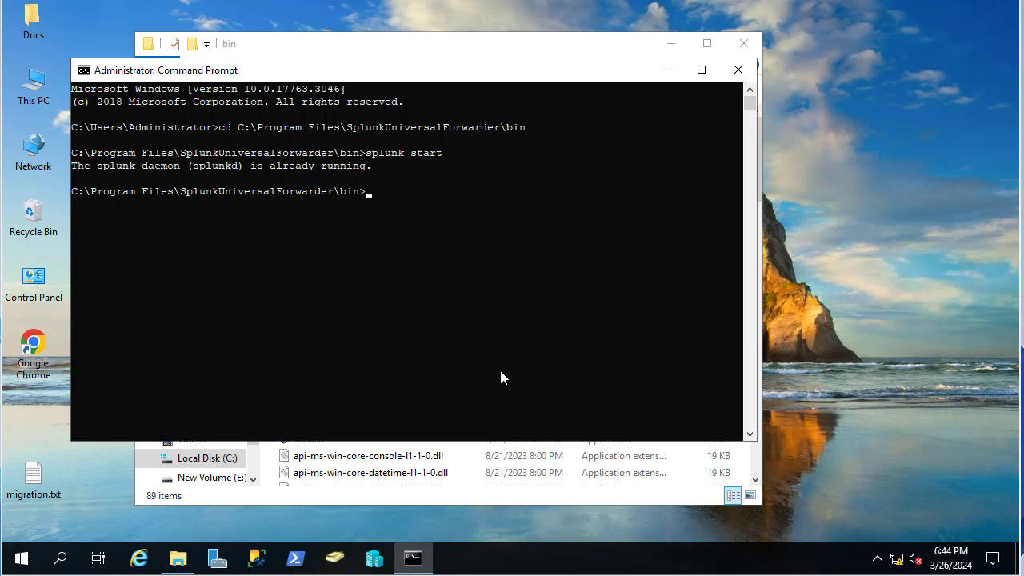
{"action": "key", "text": "Up"}
{"action": "key", "text": "BackSpace"}
{"action": "key", "text": "BackSpace"}
{"action": "key", "text": "BackSpace"}
{"action": "key", "text": "BackSpace"}
{"action": "type", "text": "restart"}
{"action": "key", "text": "Return"}
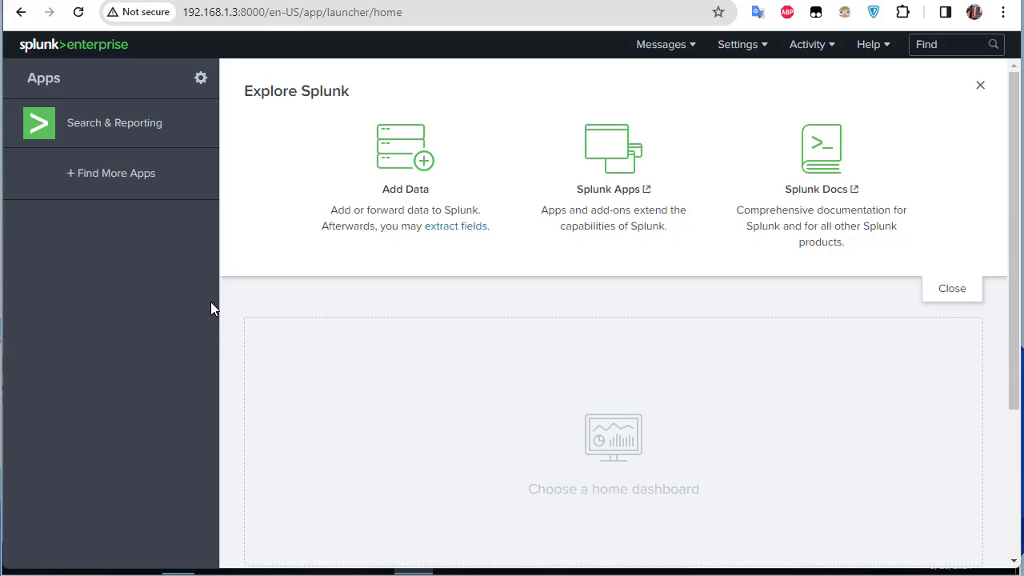
- Add and save a new receiving port 9997 under Forwarding and receiving
{"action": "left_click", "coordinate": [754, 46]}
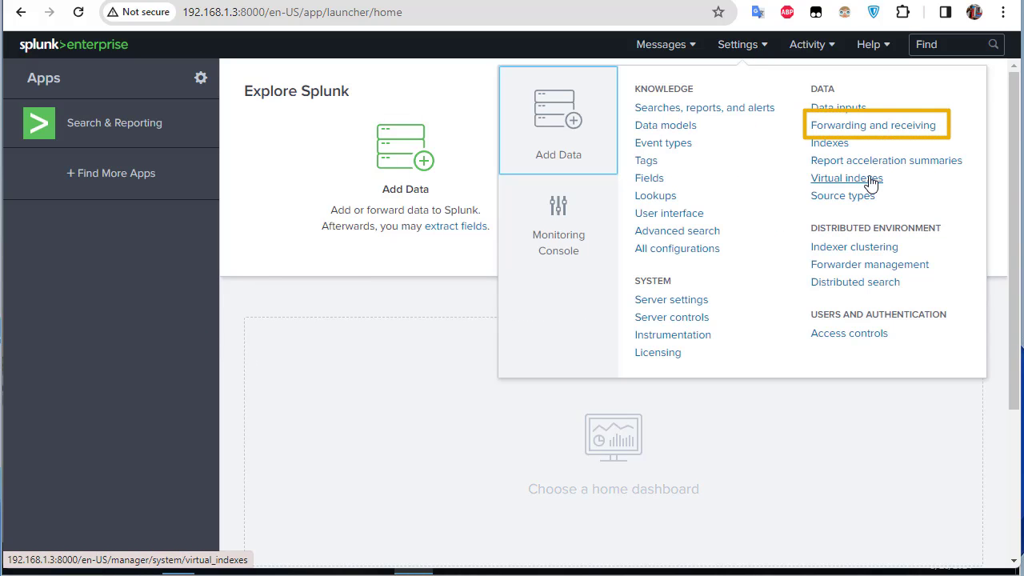
{"action": "left_click", "coordinate": [922, 131]}
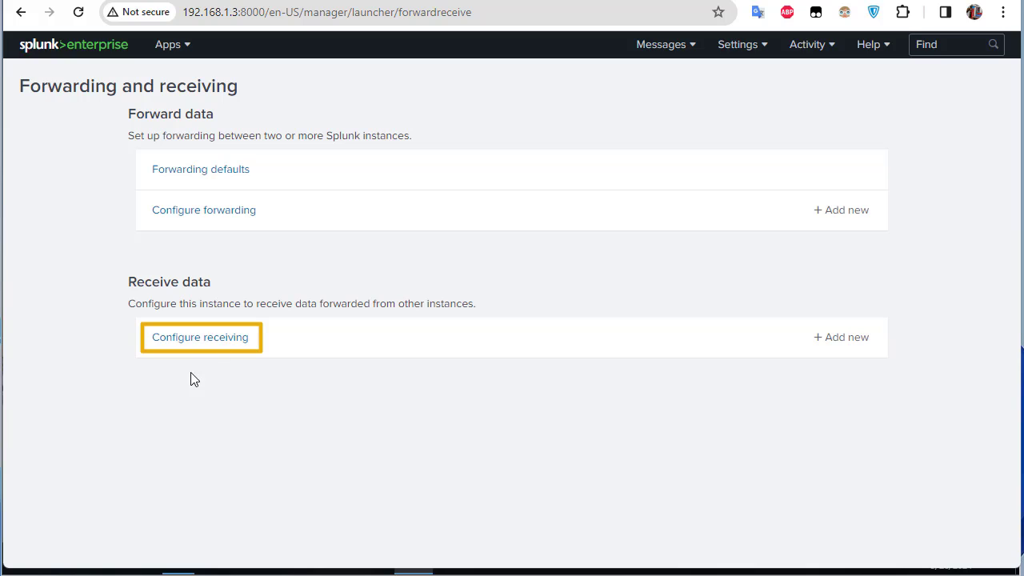
{"action": "left_click", "coordinate": [204, 339]}
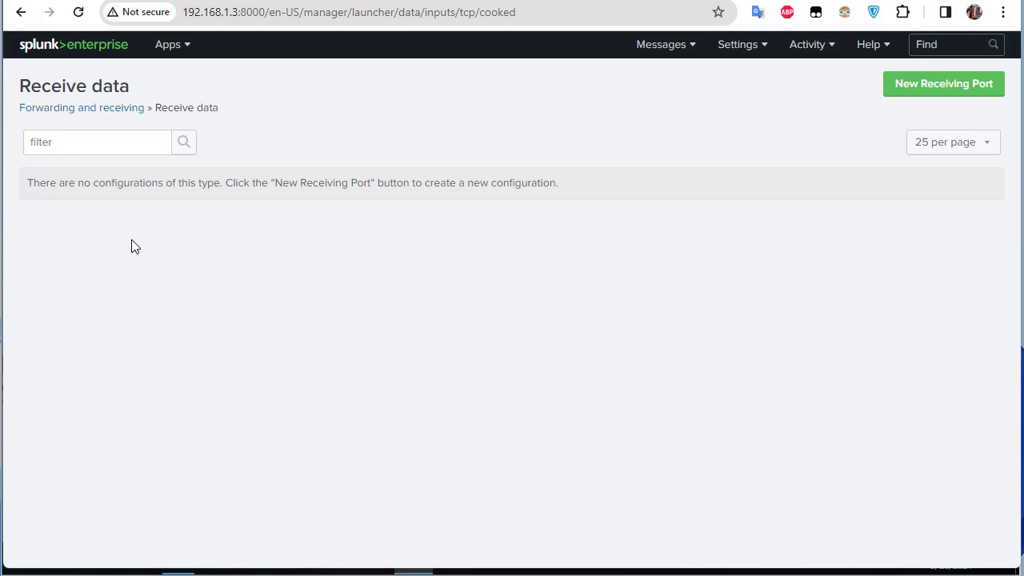
{"action": "left_click", "coordinate": [935, 96]}
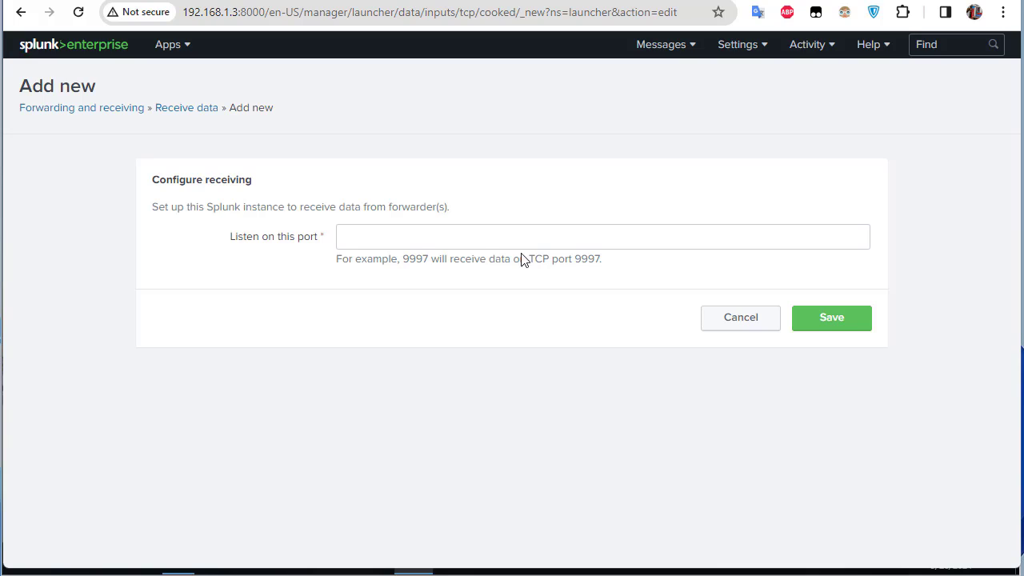
{"action": "left_click", "coordinate": [454, 233]}
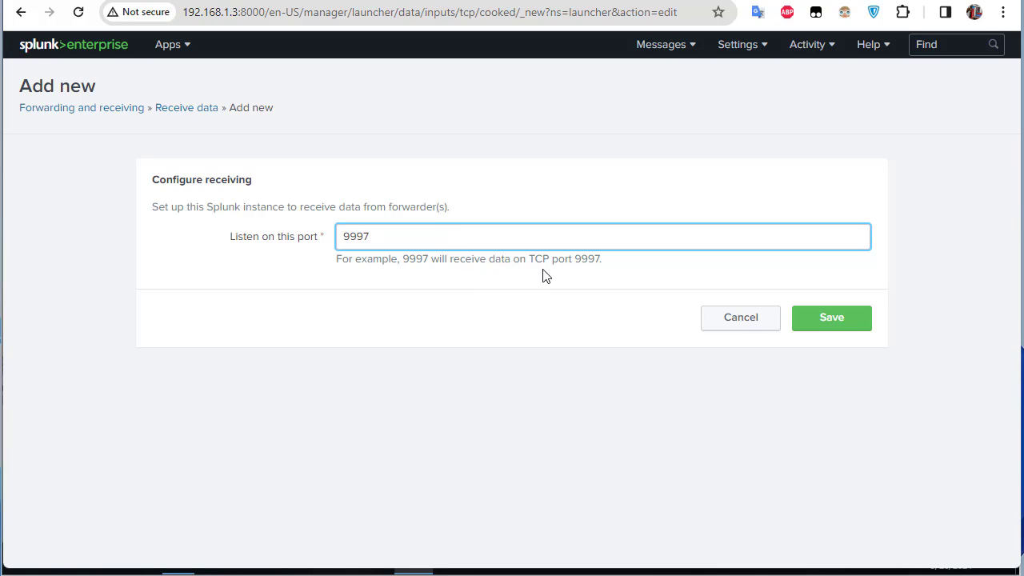
{"action": "left_click", "coordinate": [827, 325]}
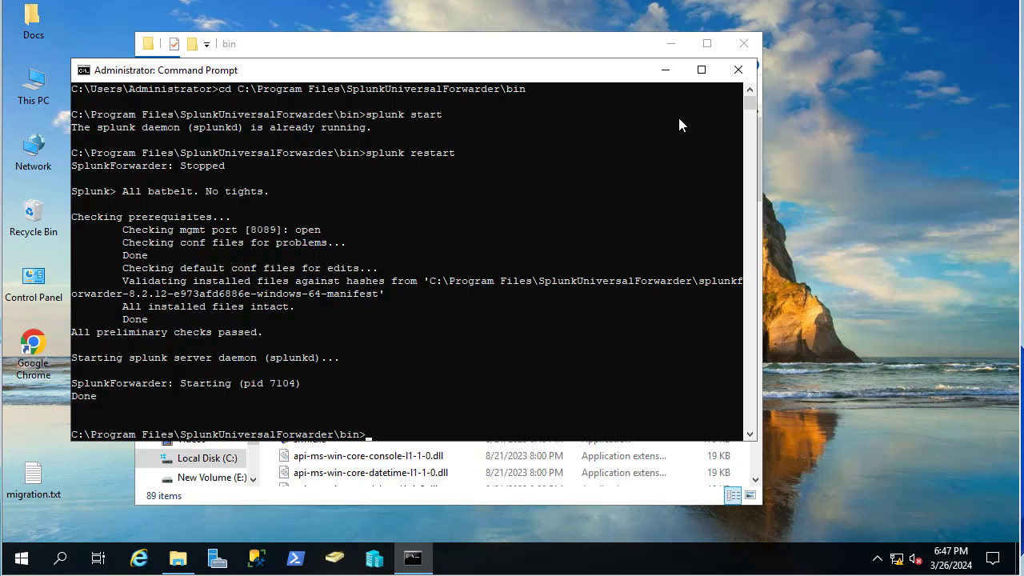
- Browse to the forwarder's etc\apps\search\local folder and open inputs.conf in Notepad
{"action": "left_click", "coordinate": [667, 70]}
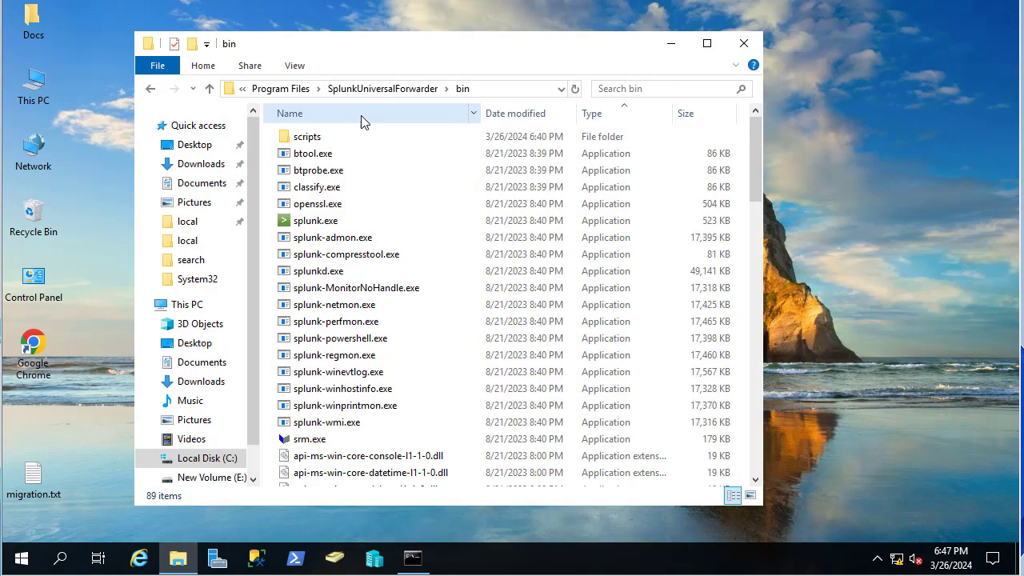
{"action": "left_click", "coordinate": [342, 90]}
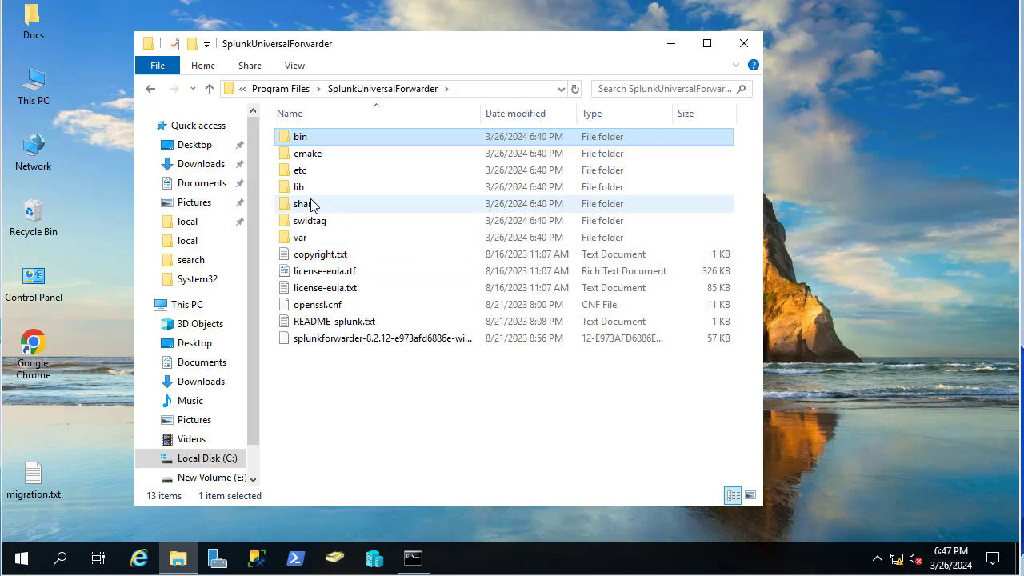
{"action": "double_click", "coordinate": [311, 171]}
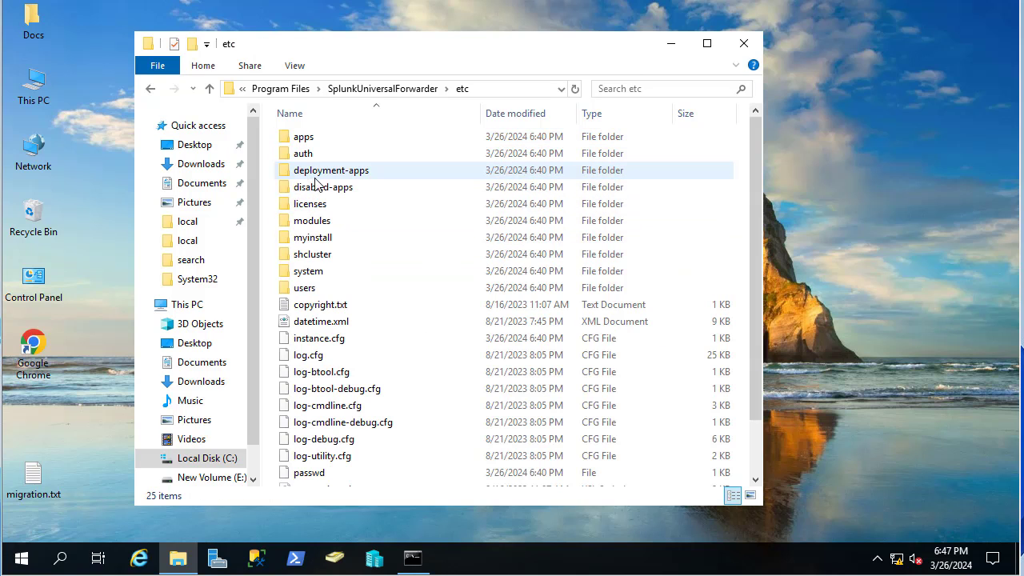
{"action": "double_click", "coordinate": [306, 142]}
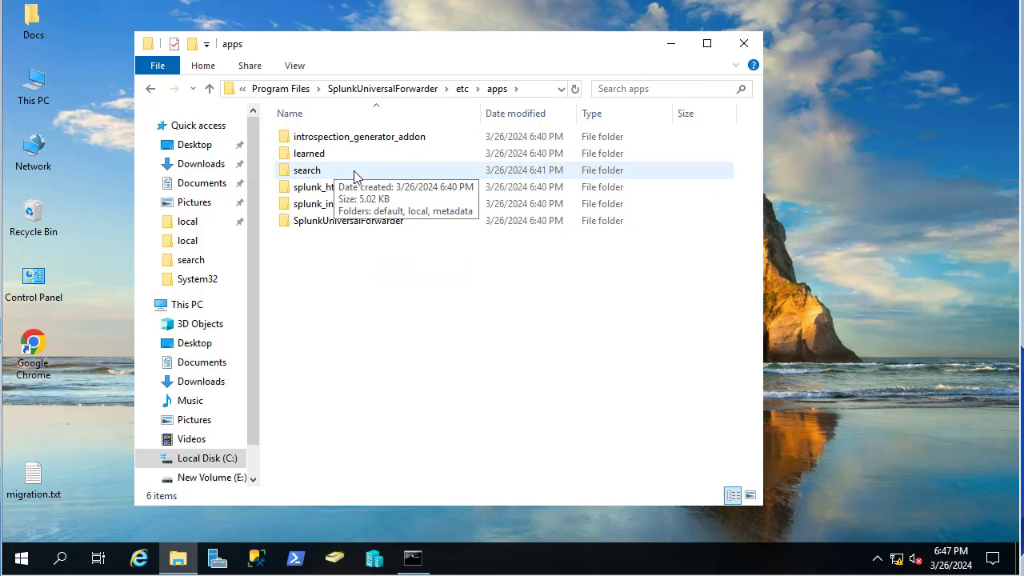
{"action": "left_click", "coordinate": [320, 177]}
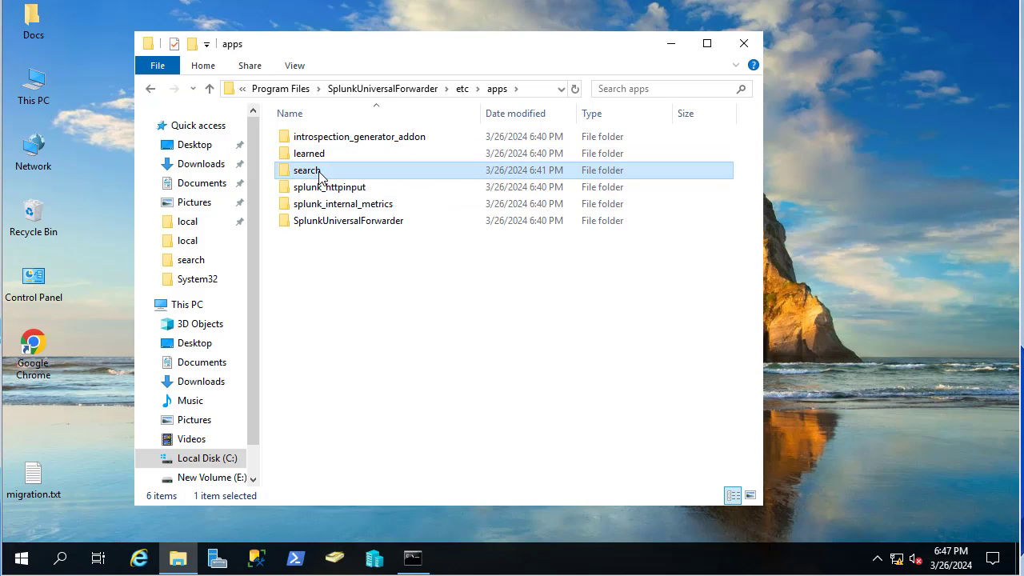
{"action": "double_click", "coordinate": [320, 175]}
{"action": "double_click", "coordinate": [317, 156]}
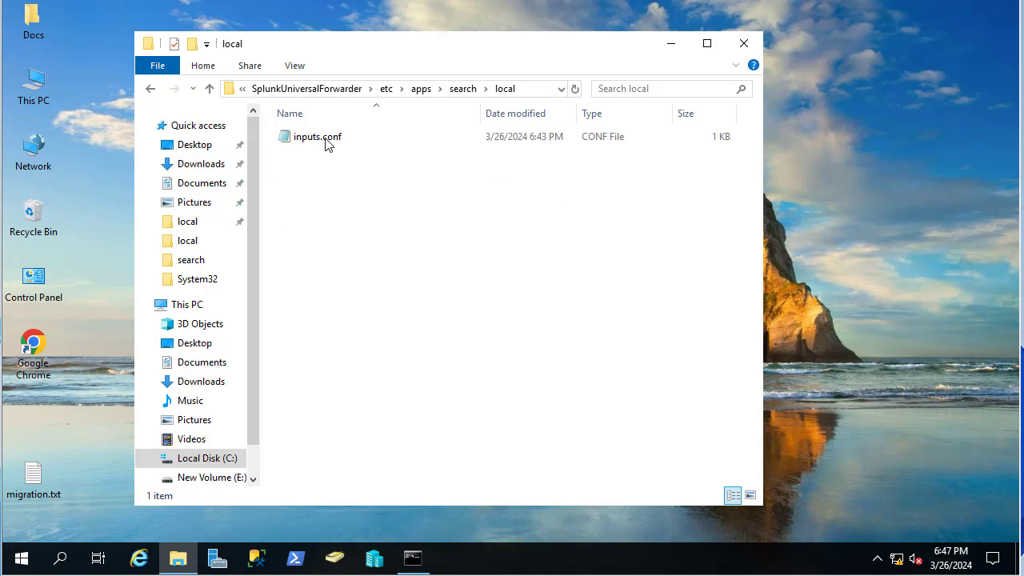
{"action": "double_click", "coordinate": [325, 142]}
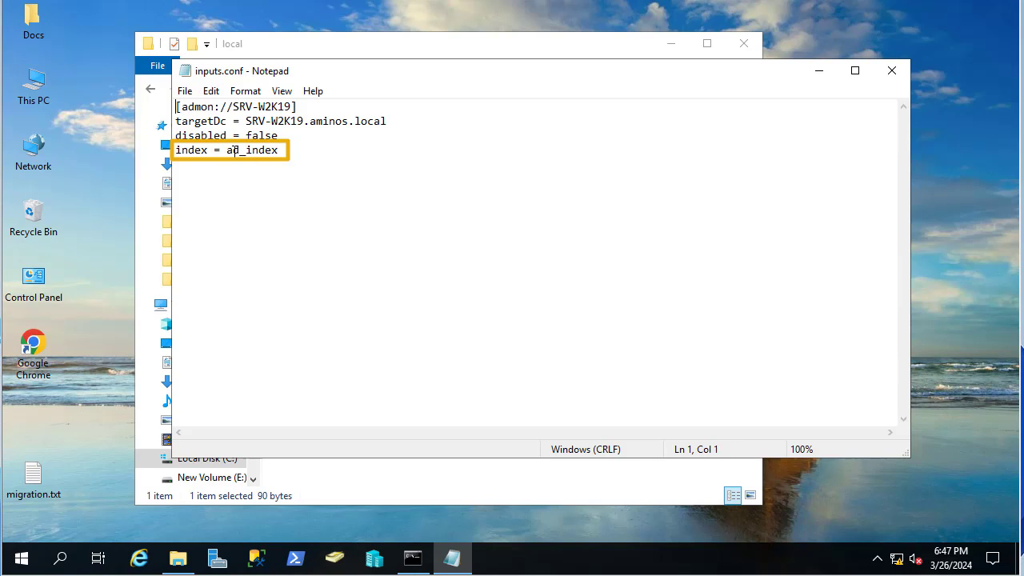
- Copy the index name ad_index from inputs.conf and minimize Notepad
{"action": "left_click_drag", "start_coordinate": [225, 151], "coordinate": [285, 150]}
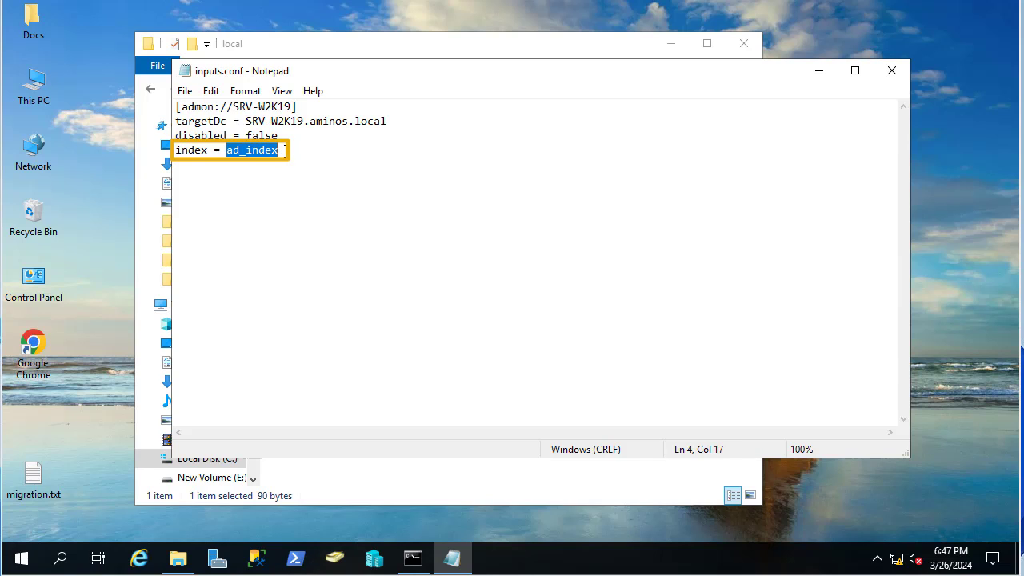
{"action": "right_click", "coordinate": [263, 149]}
{"action": "left_click", "coordinate": [314, 201]}
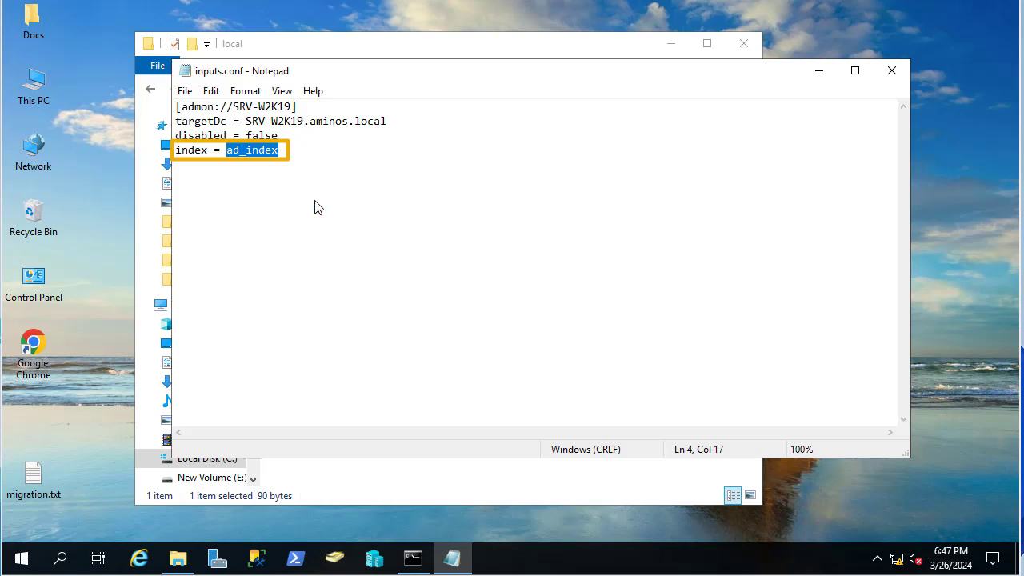
{"action": "left_click", "coordinate": [819, 71]}
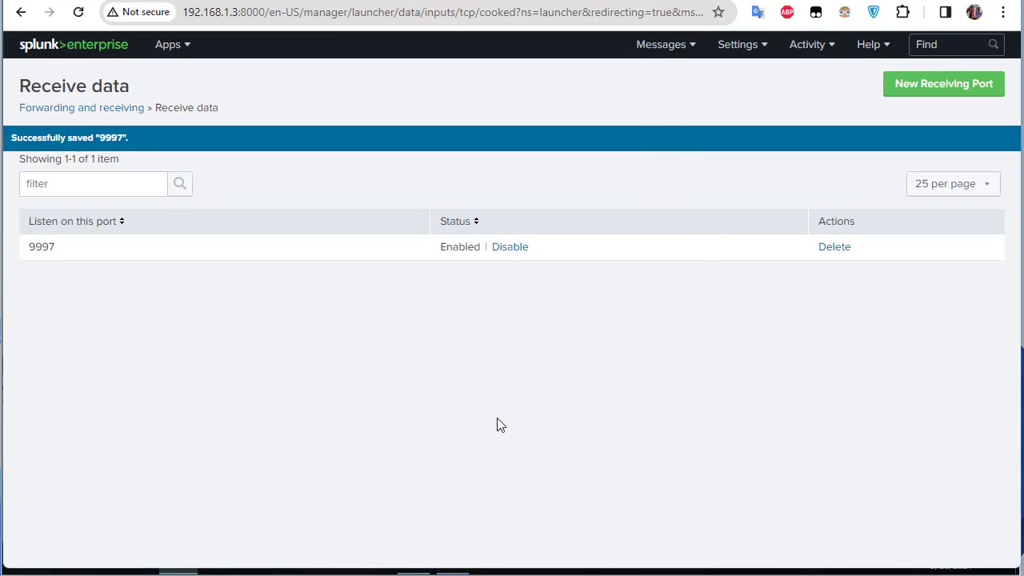
- Go to the Settings > Indexes page in Splunk
{"action": "left_click", "coordinate": [766, 50]}
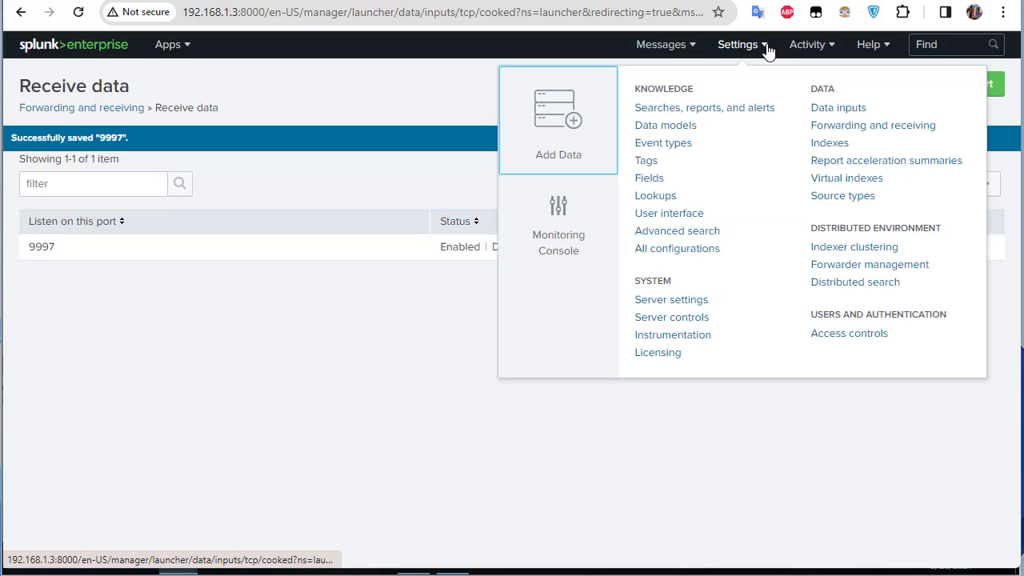
{"action": "left_click", "coordinate": [844, 146]}
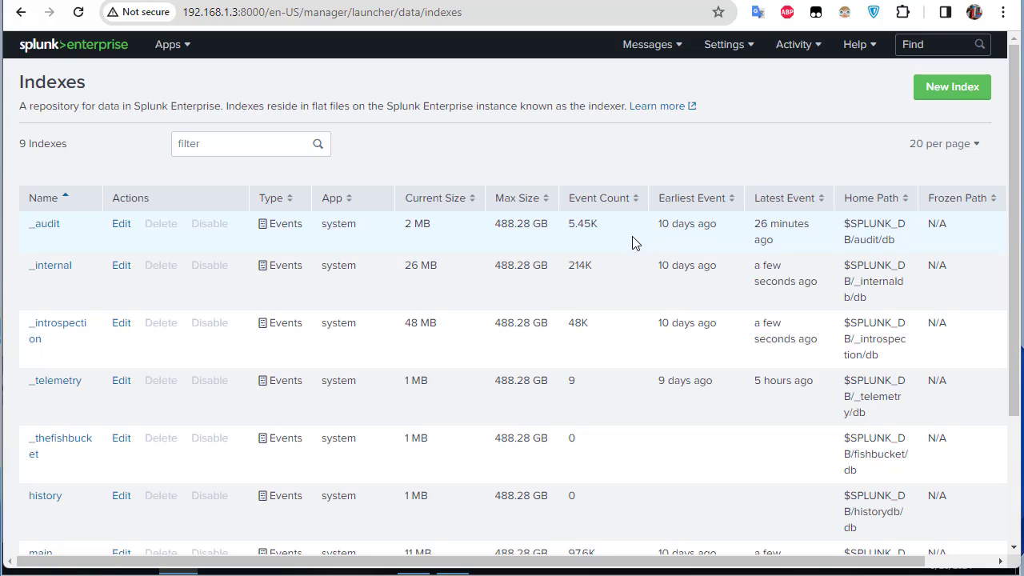
{"action": "scroll", "coordinate": [187, 469], "scroll_direction": "down", "scroll_amount": 2}
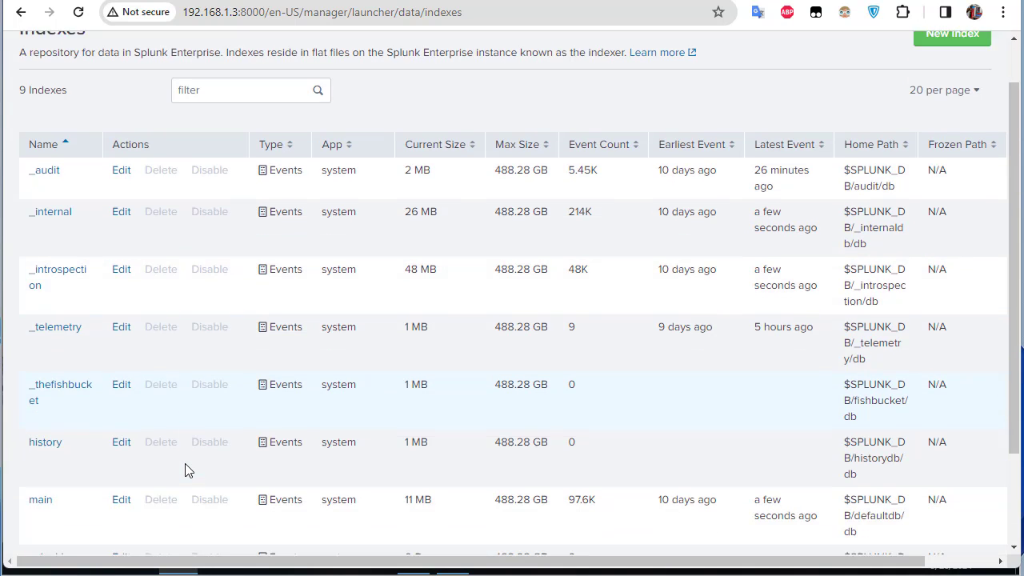
{"action": "scroll", "coordinate": [184, 471], "scroll_direction": "up", "scroll_amount": 2}
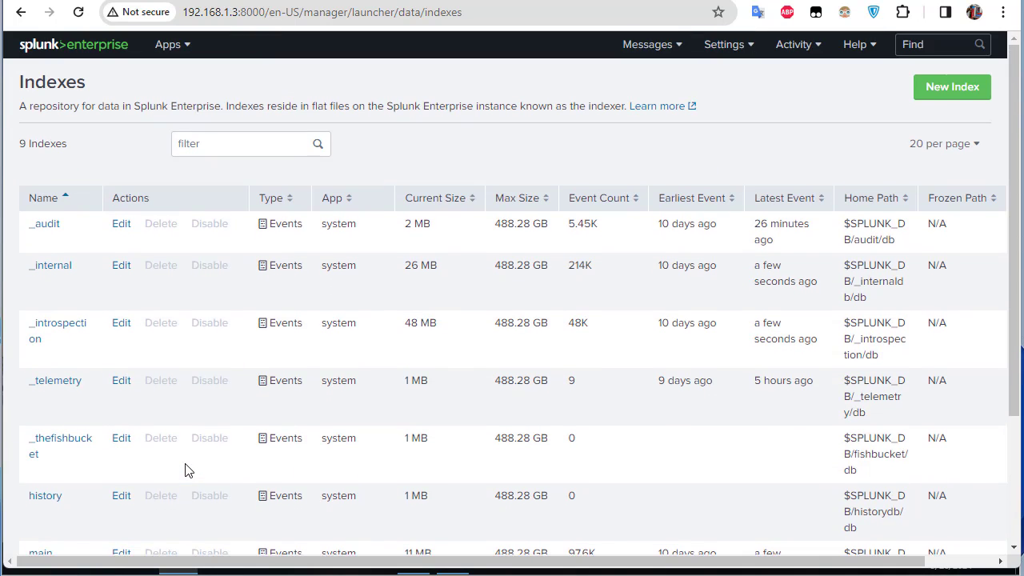
- Create and save a new index named ad_index, then check it in the list
{"action": "left_click", "coordinate": [946, 91]}
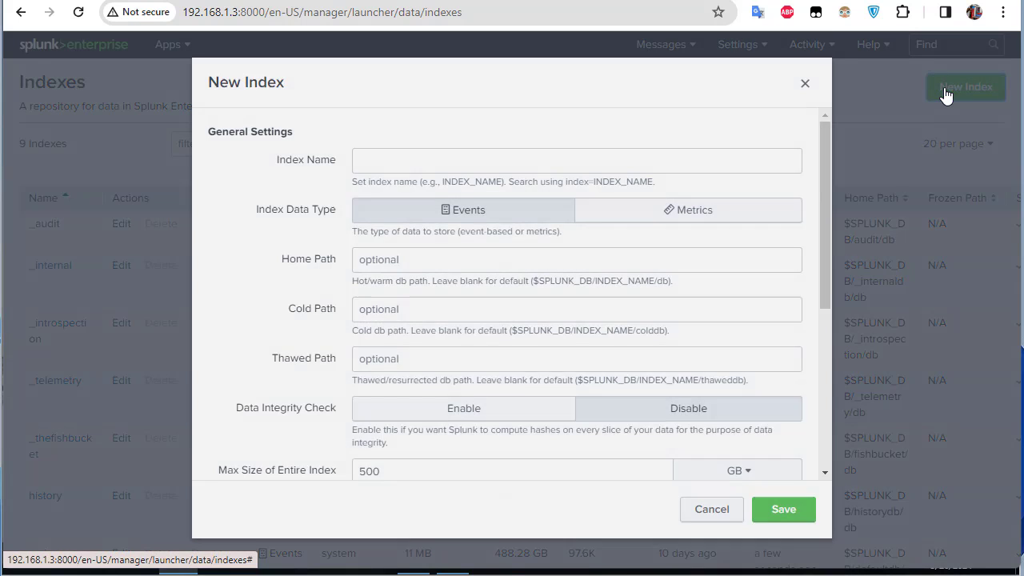
{"action": "right_click", "coordinate": [420, 168]}
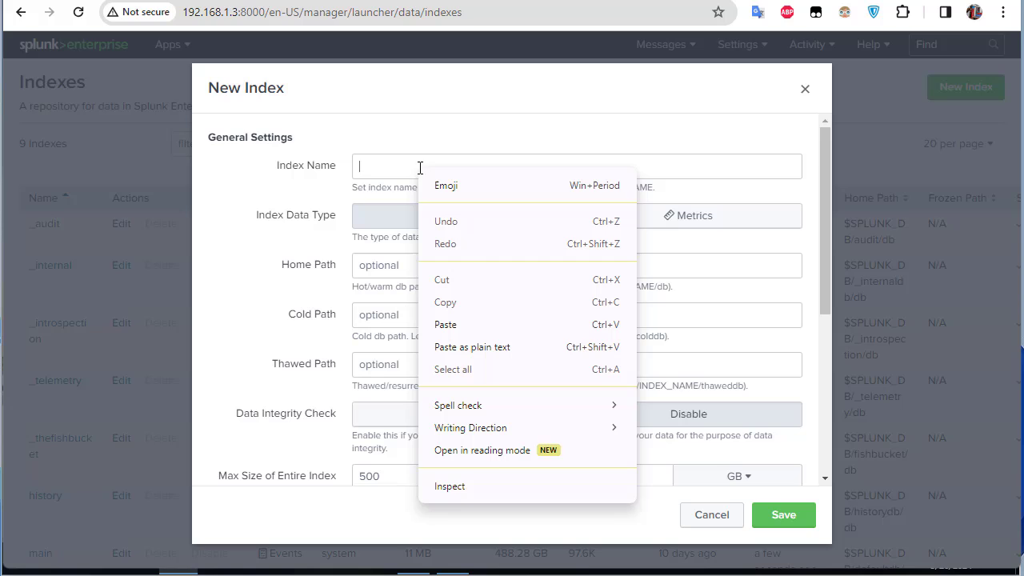
{"action": "left_click", "coordinate": [464, 324]}
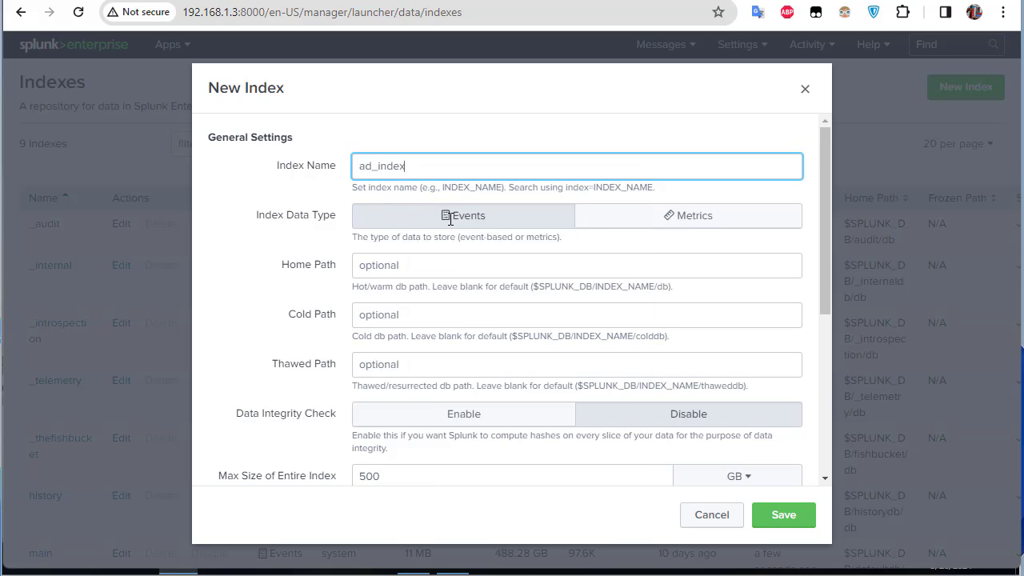
{"action": "scroll", "coordinate": [473, 469], "scroll_direction": "down", "scroll_amount": 2}
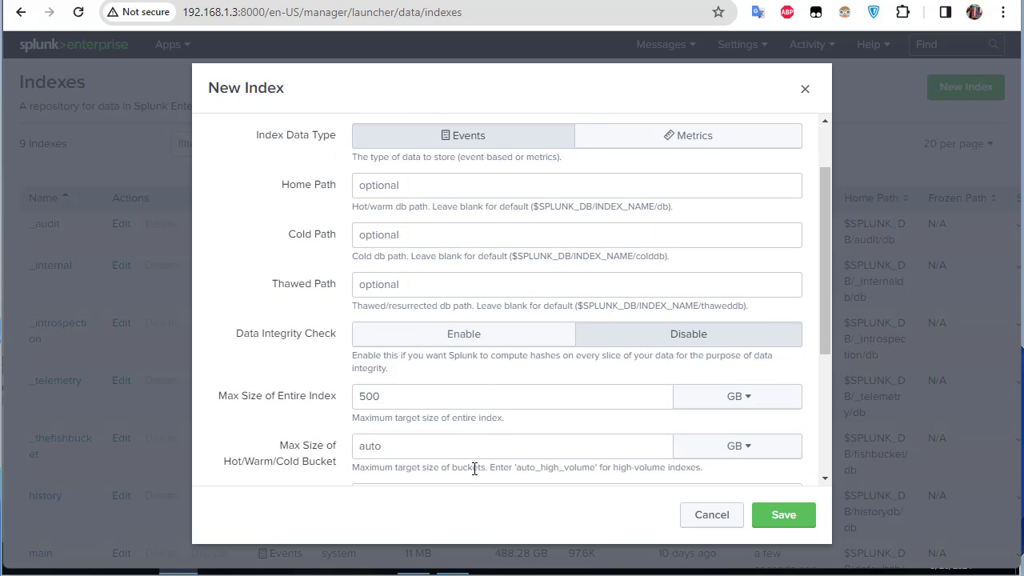
{"action": "scroll", "coordinate": [474, 469], "scroll_direction": "down", "scroll_amount": 2}
{"action": "scroll", "coordinate": [435, 427], "scroll_direction": "up", "scroll_amount": 5}
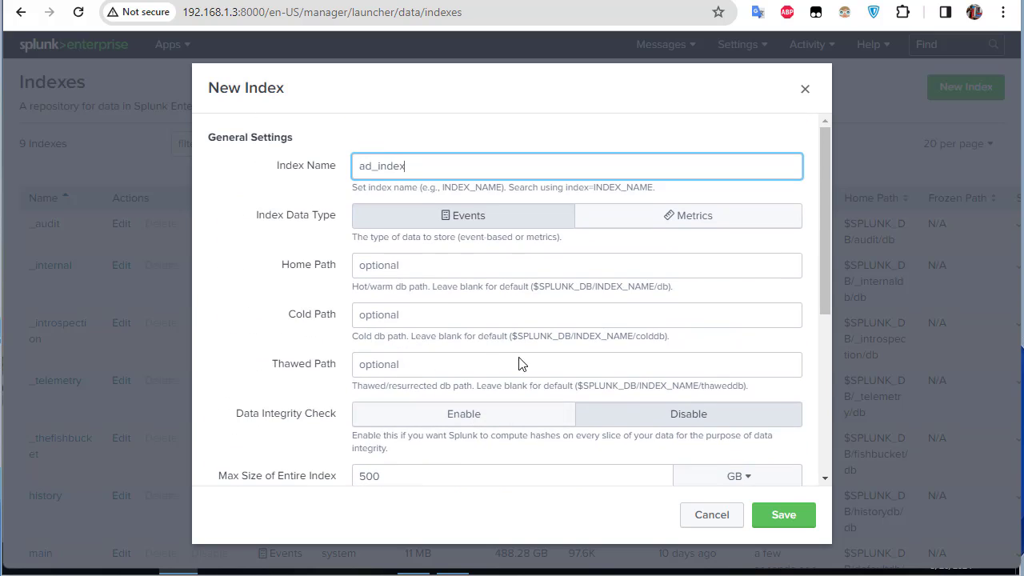
{"action": "left_click", "coordinate": [783, 514]}
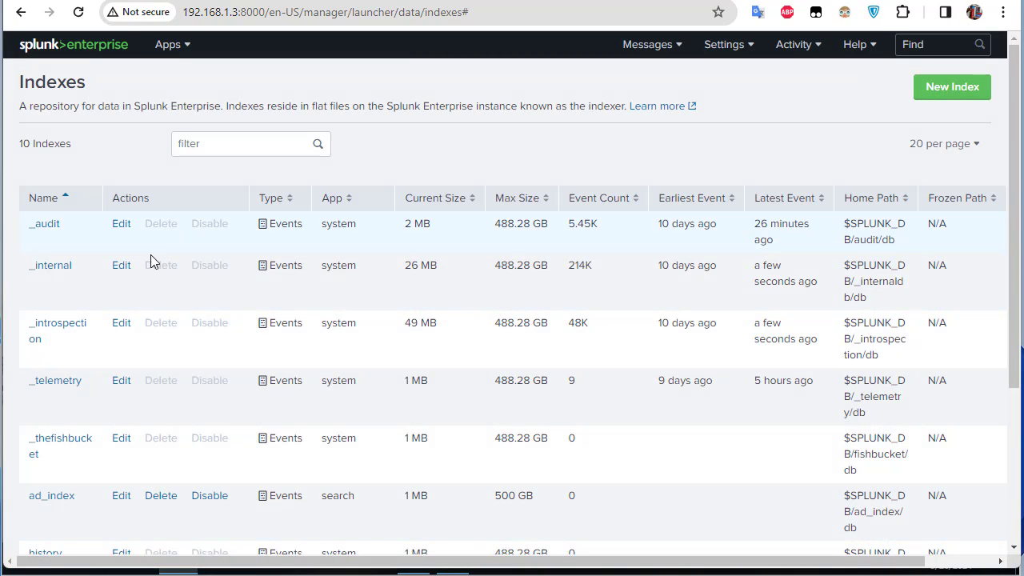
{"action": "scroll", "coordinate": [150, 272], "scroll_direction": "down", "scroll_amount": 2}
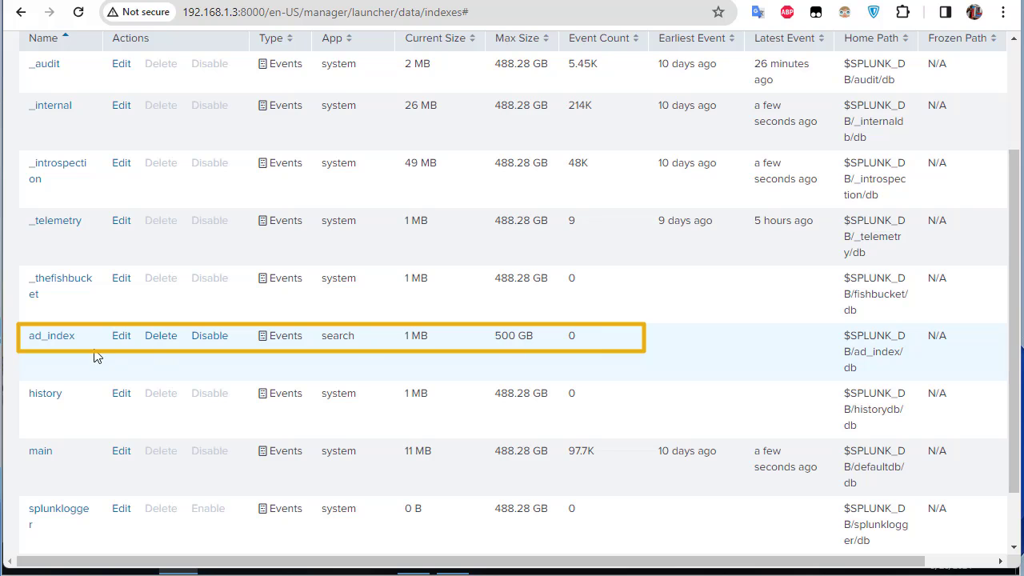
{"action": "scroll", "coordinate": [400, 336], "scroll_direction": "up", "scroll_amount": 2}
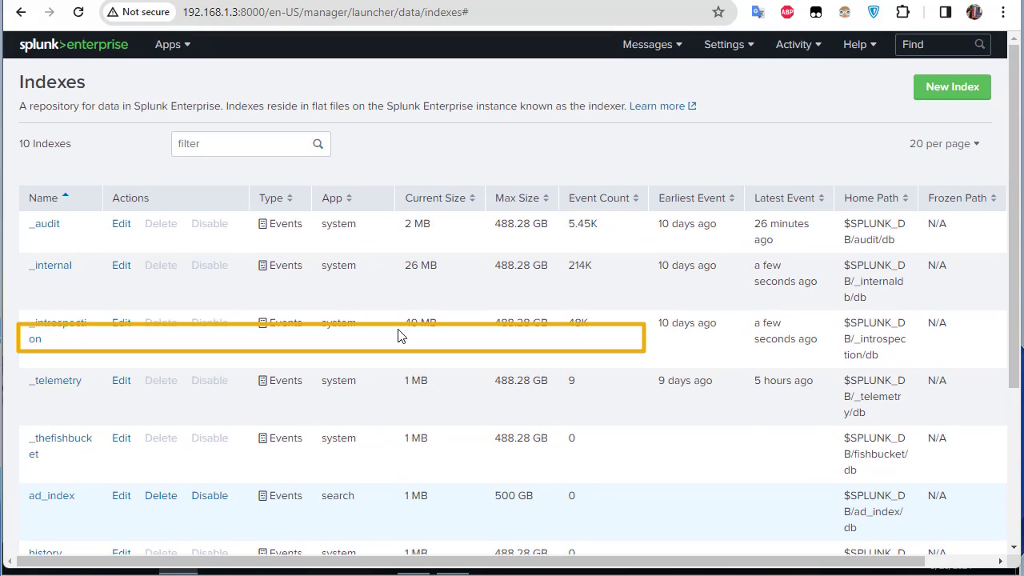
{"action": "scroll", "coordinate": [400, 336], "scroll_direction": "down", "scroll_amount": 1}
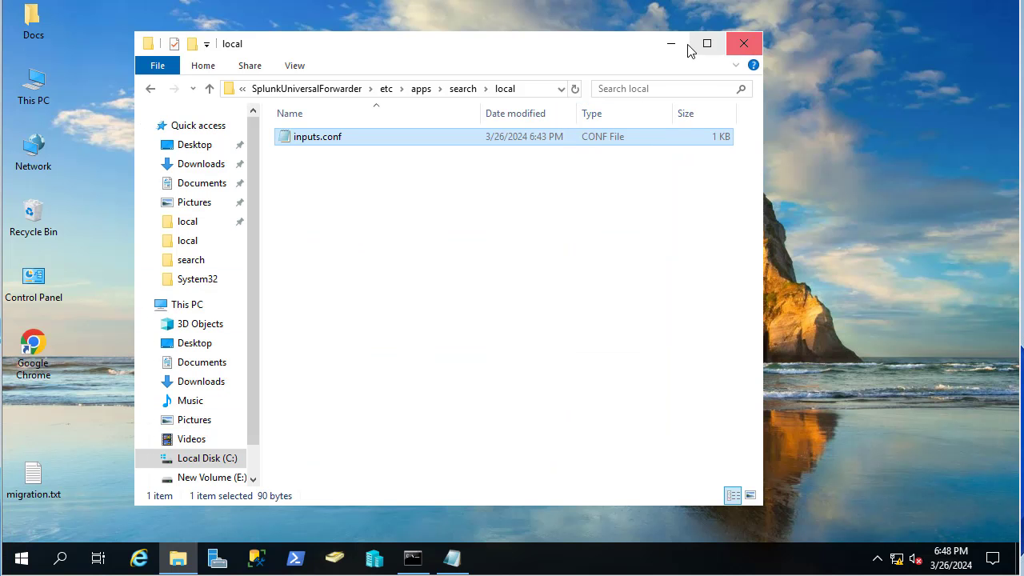
- Start a new user in aminos.local/Users, entering the user's name and logon name
{"action": "left_click", "coordinate": [674, 45]}
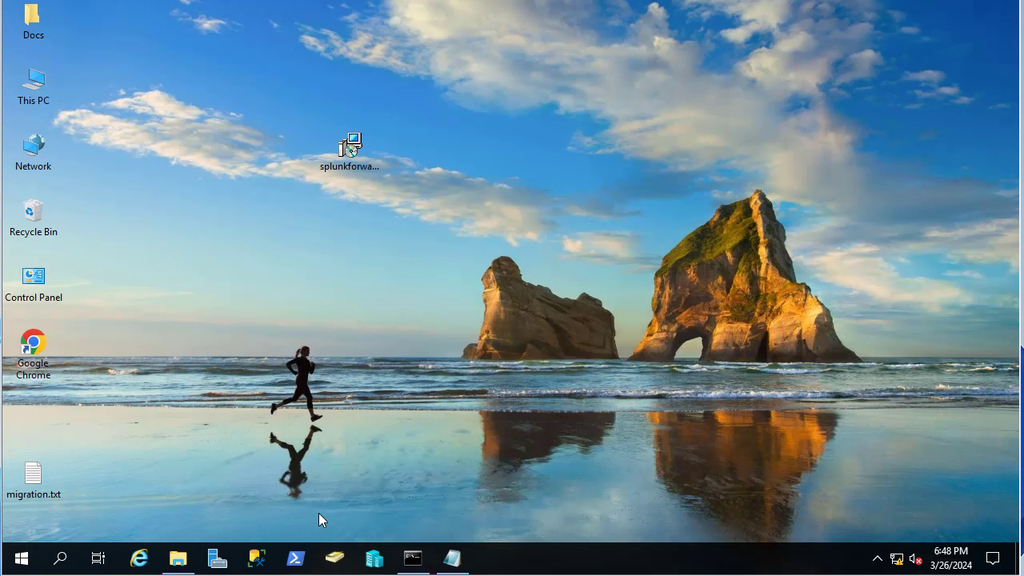
{"action": "left_click", "coordinate": [335, 560]}
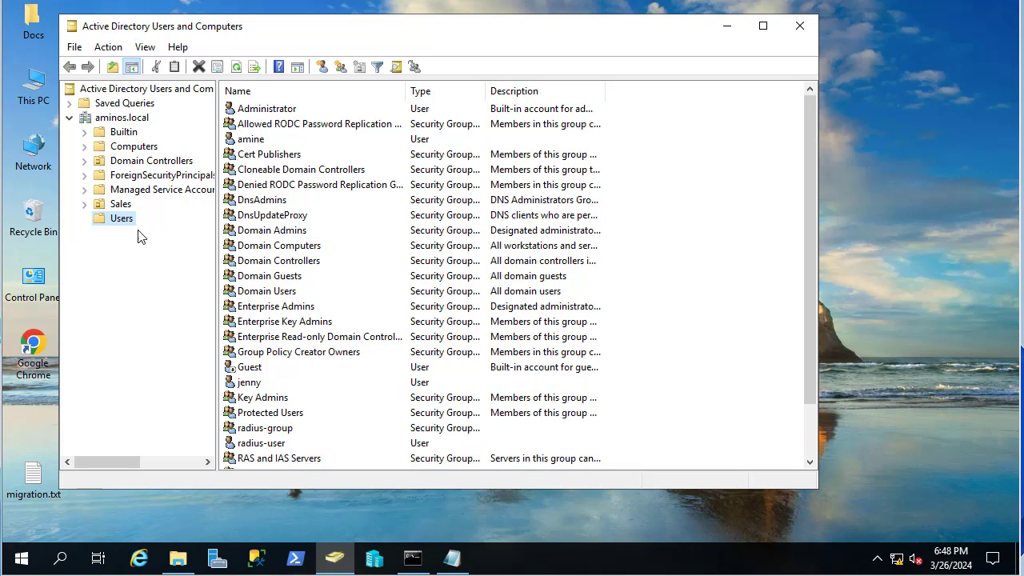
{"action": "right_click", "coordinate": [677, 317]}
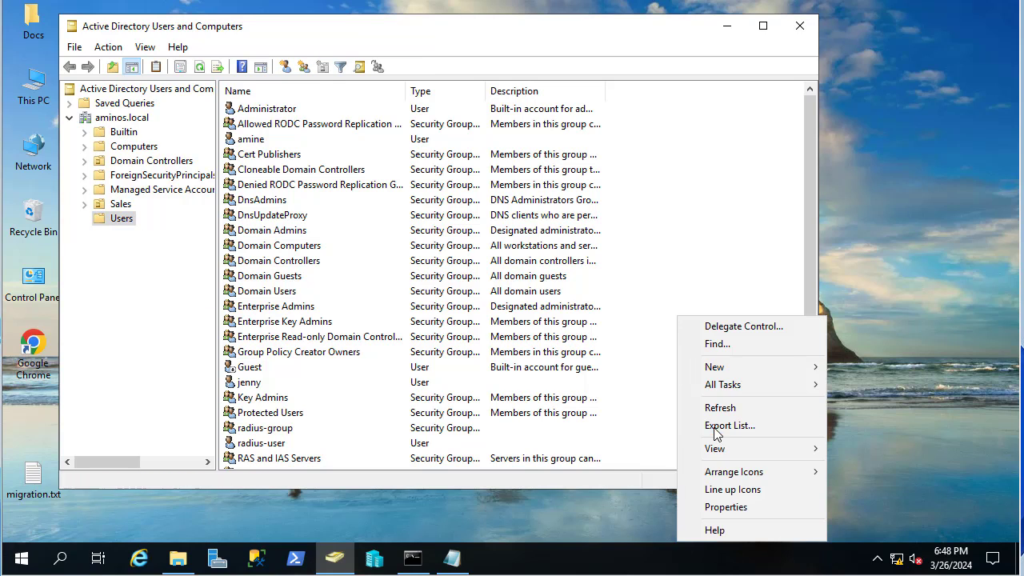
{"action": "mouse_move", "coordinate": [732, 364]}
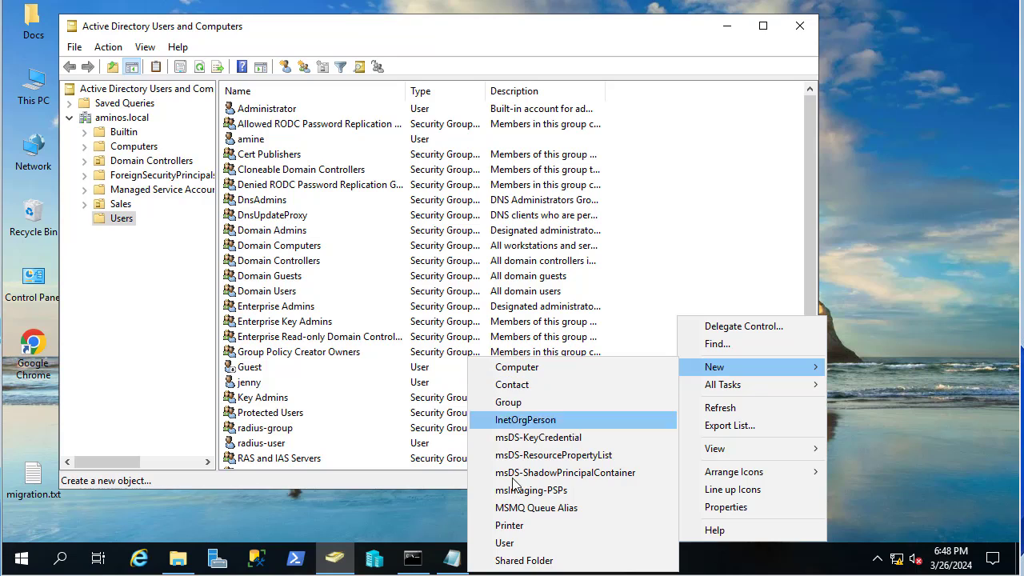
{"action": "left_click", "coordinate": [505, 543]}
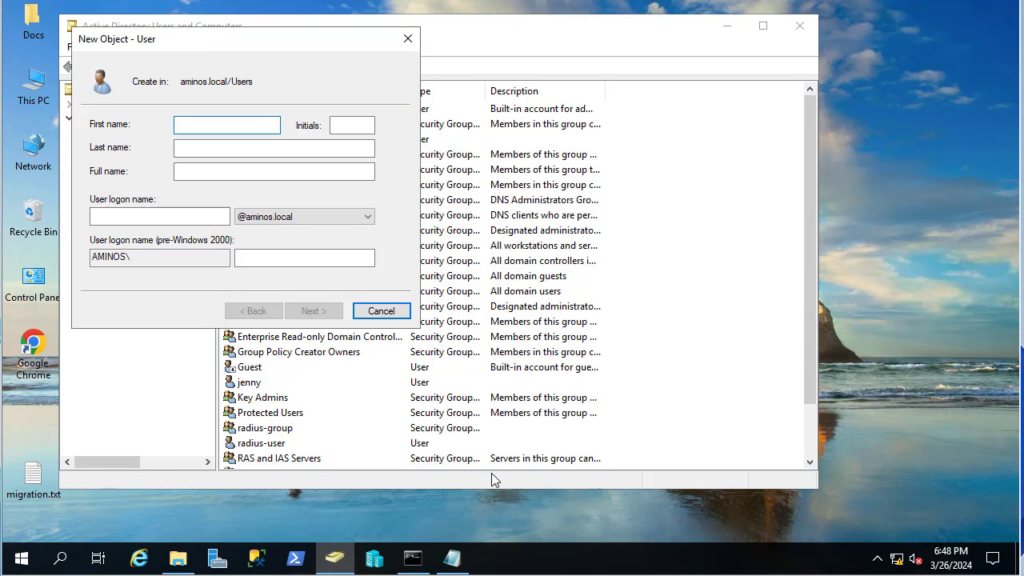
{"action": "type", "text": "juliette"}
{"action": "left_click", "coordinate": [148, 215]}
{"action": "type", "text": "ju"}
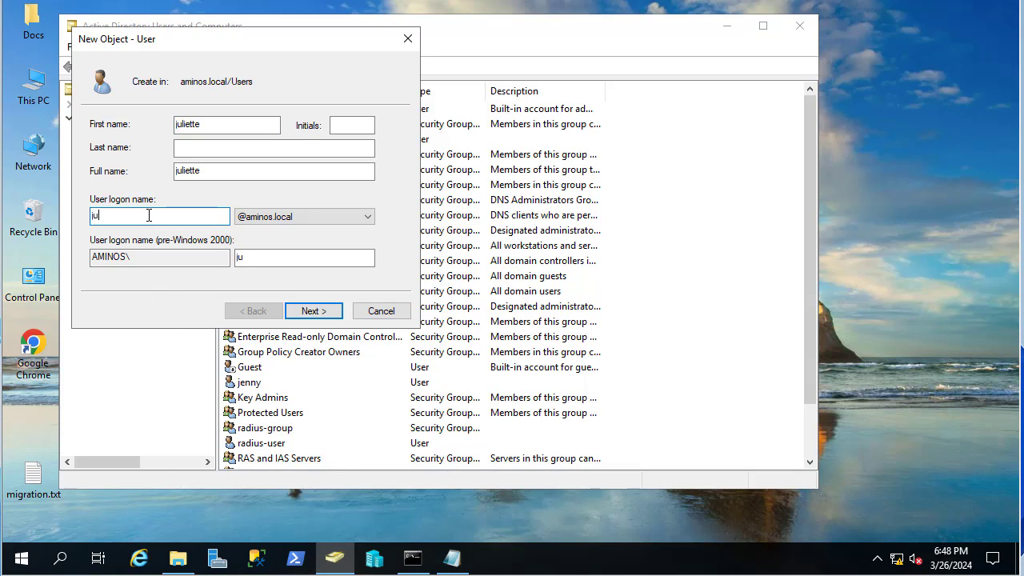
{"action": "type", "text": "liette"}
{"action": "left_click", "coordinate": [319, 311]}
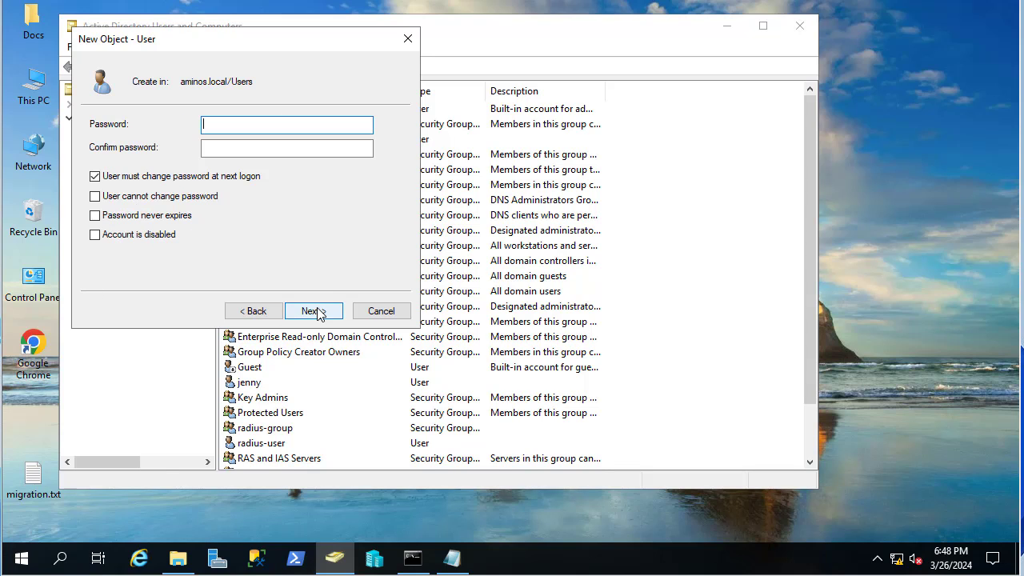
- Set the password to never expire and not user-changeable, enter it, and finish
{"action": "left_click", "coordinate": [95, 176]}
{"action": "left_click", "coordinate": [96, 196]}
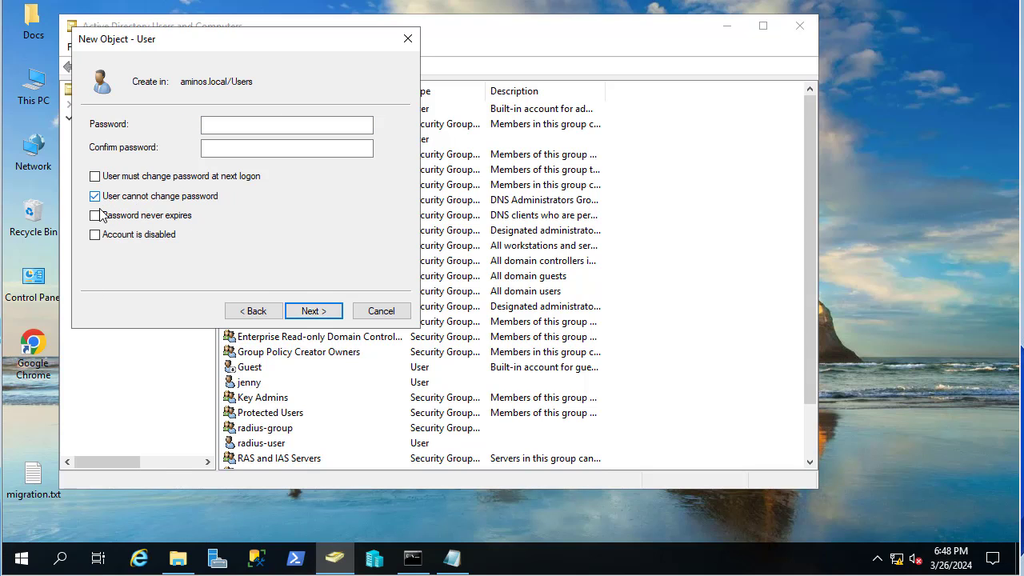
{"action": "left_click", "coordinate": [96, 215]}
{"action": "left_click", "coordinate": [235, 121]}
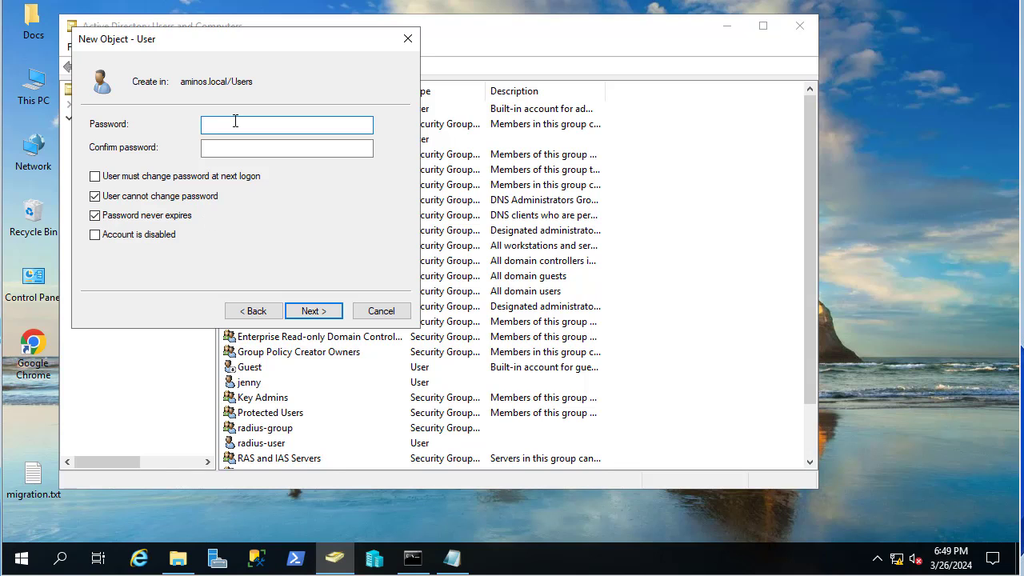
{"action": "type", "text": "••••••••••"}
{"action": "left_click", "coordinate": [229, 147]}
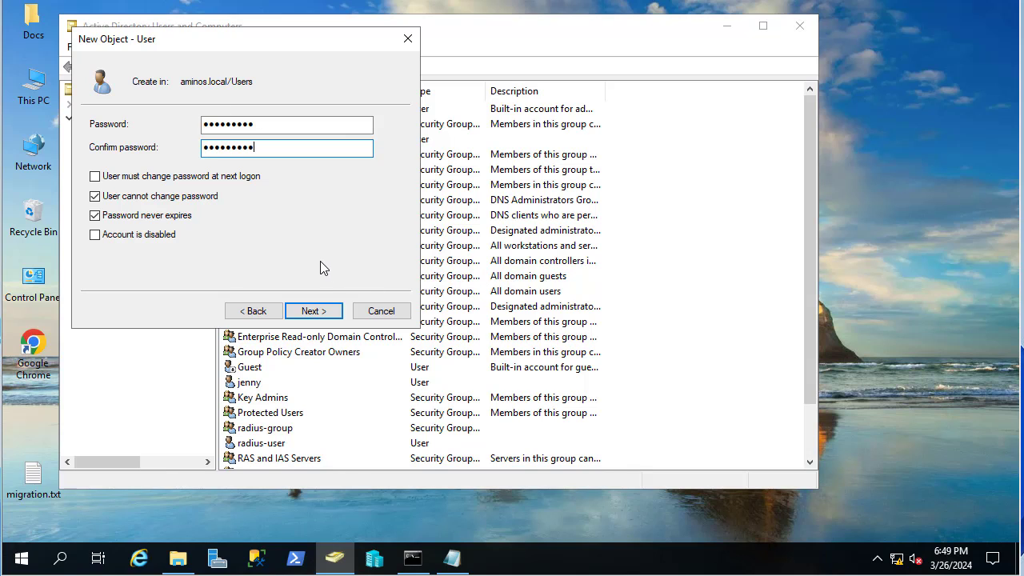
{"action": "left_click", "coordinate": [319, 313]}
{"action": "left_click", "coordinate": [314, 311]}
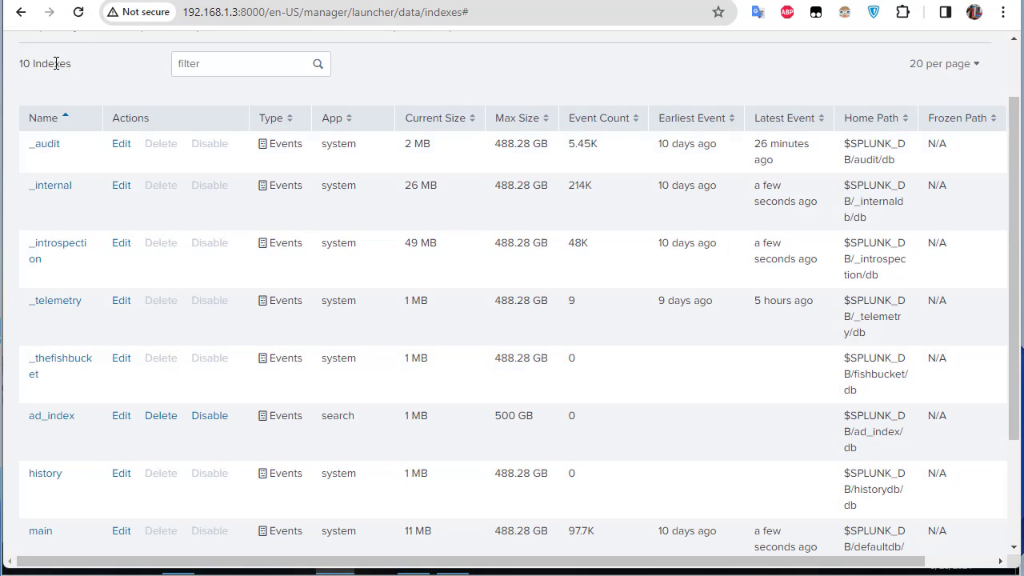
- Refresh the Indexes list to confirm ad_index holds 276 events, then return home
{"action": "left_click", "coordinate": [80, 13]}
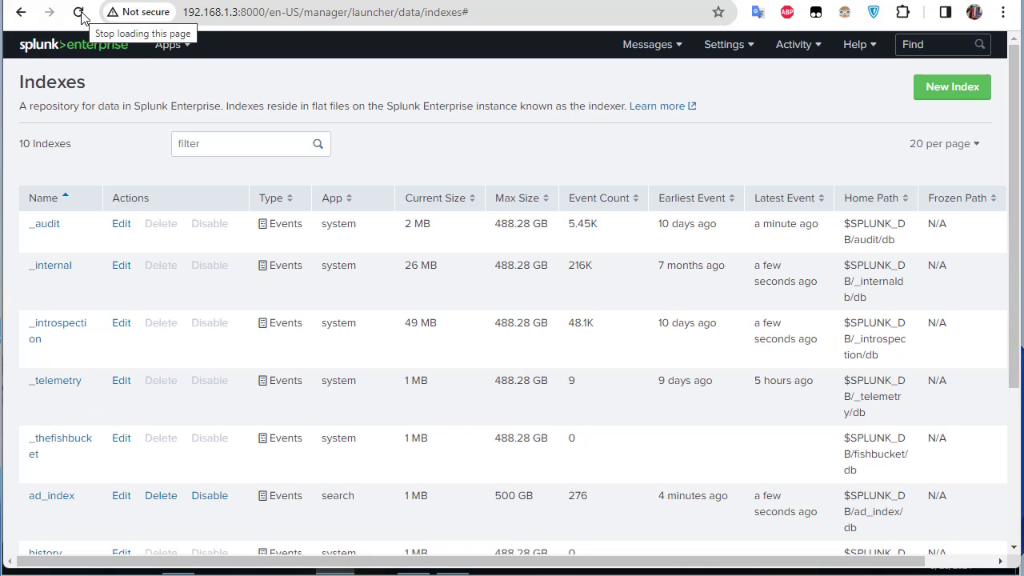
{"action": "scroll", "coordinate": [663, 533], "scroll_direction": "down", "scroll_amount": 1}
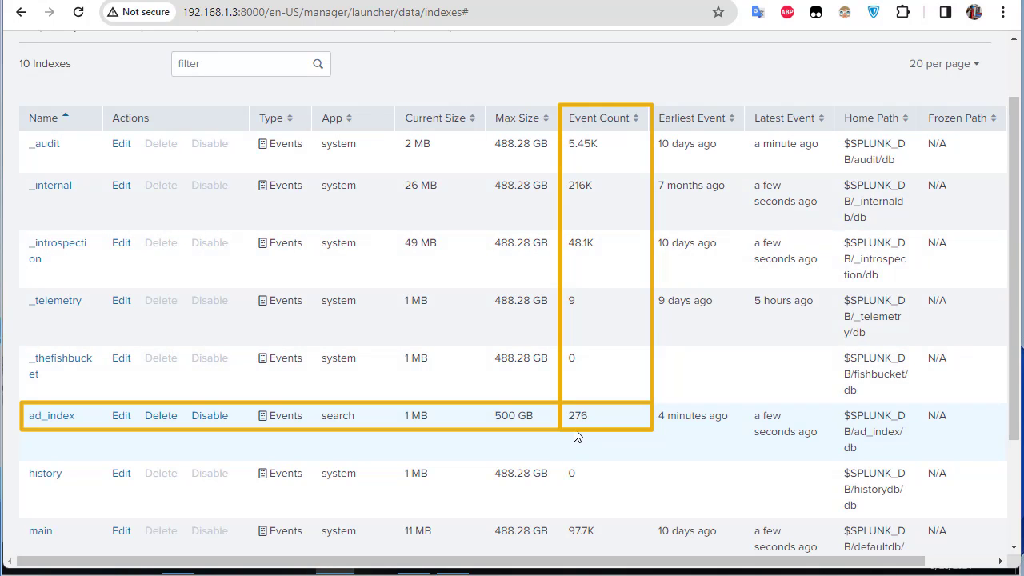
{"action": "mouse_move", "coordinate": [578, 435]}
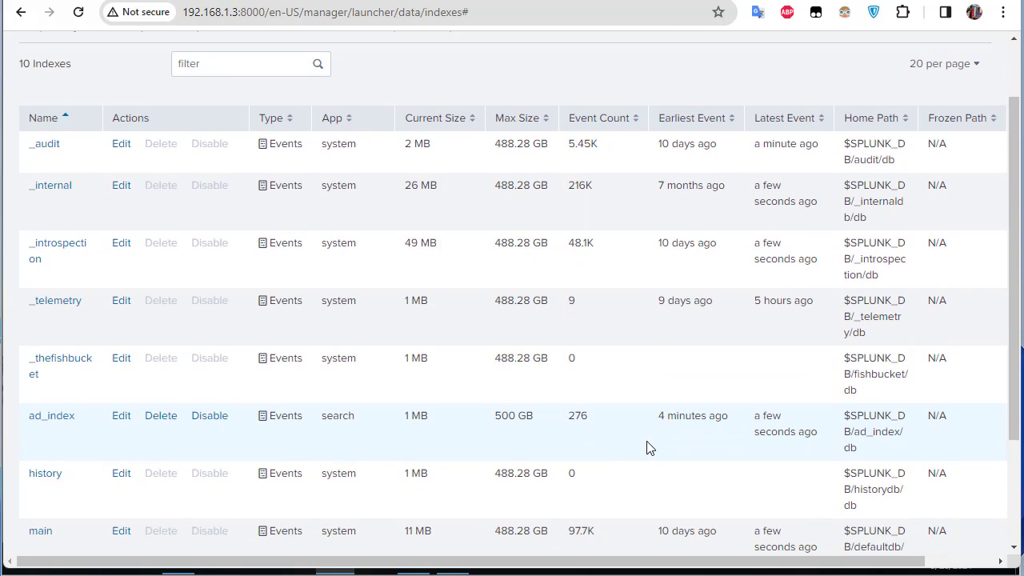
{"action": "scroll", "coordinate": [646, 446], "scroll_direction": "up", "scroll_amount": 1}
{"action": "scroll", "coordinate": [647, 448], "scroll_direction": "down", "scroll_amount": 3}
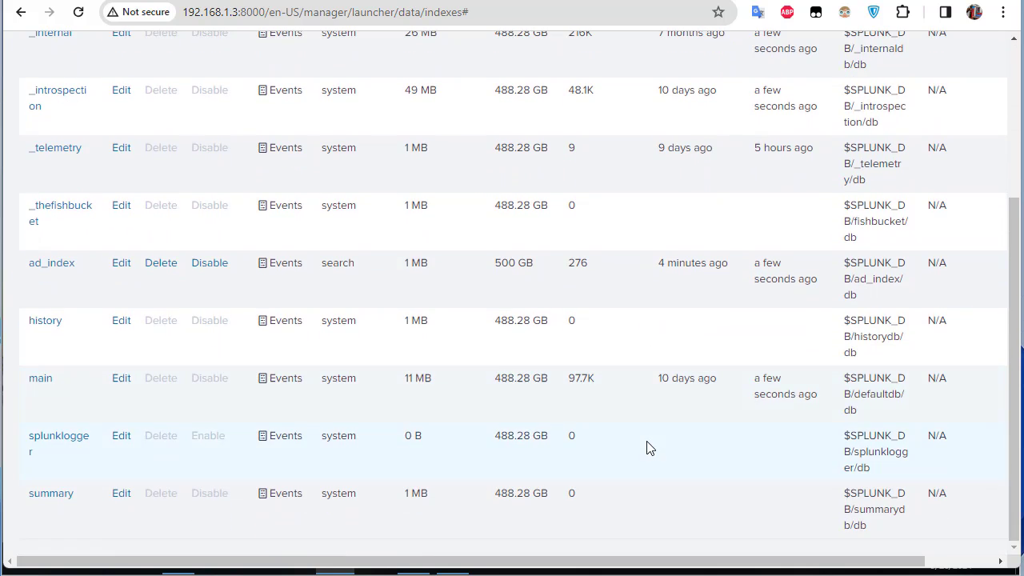
{"action": "scroll", "coordinate": [1015, 368], "scroll_direction": "up", "scroll_amount": 3}
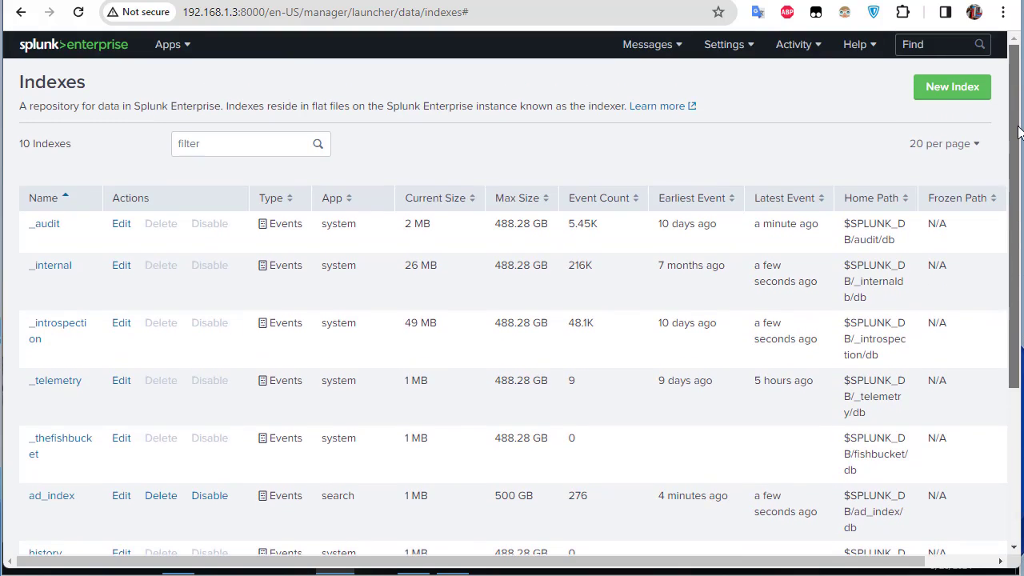
{"action": "left_click", "coordinate": [60, 48]}
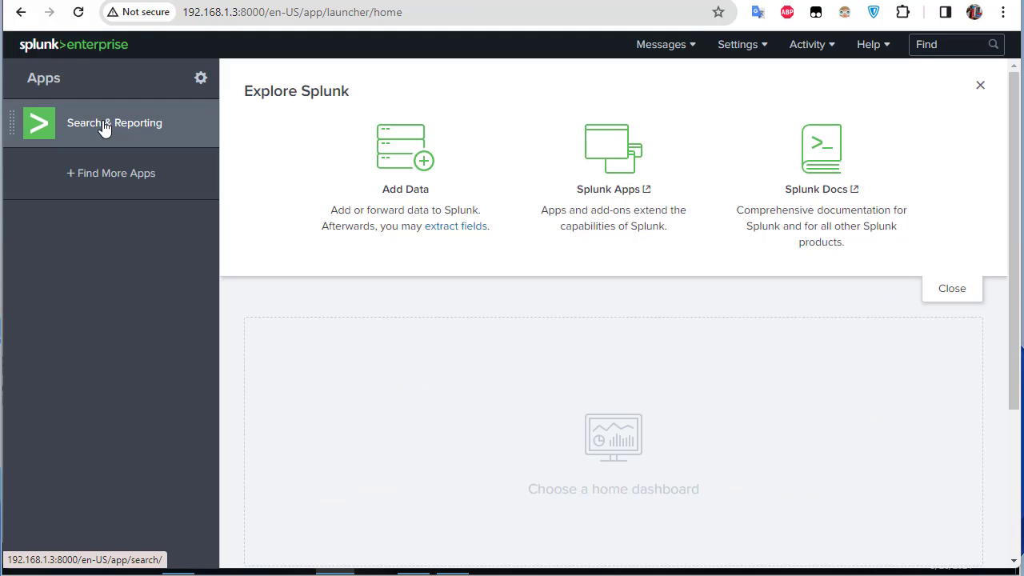
- Search index="ad_index" in Search & Reporting and review the 276 returned events
{"action": "left_click", "coordinate": [104, 128]}
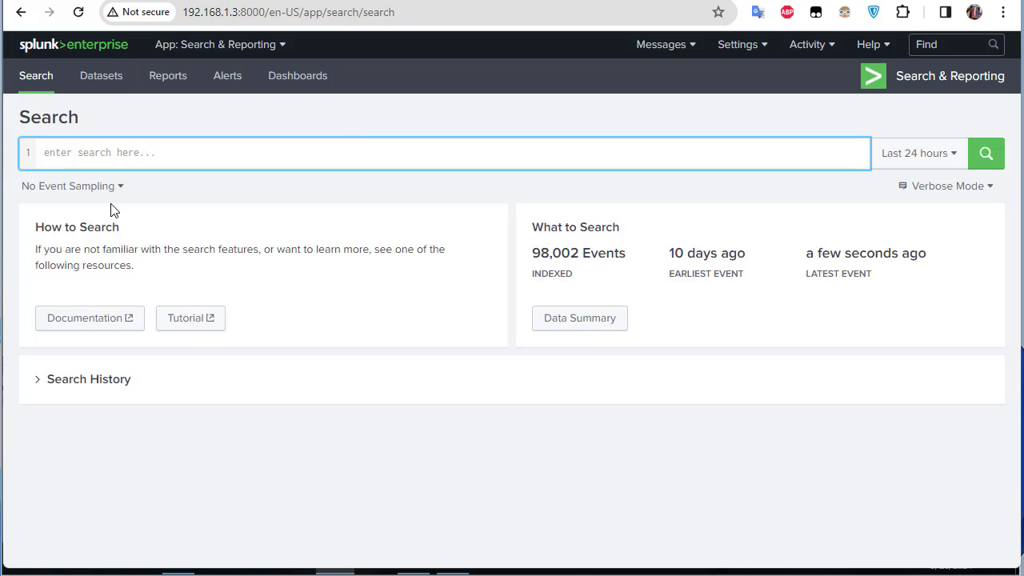
{"action": "type", "text": "index="}
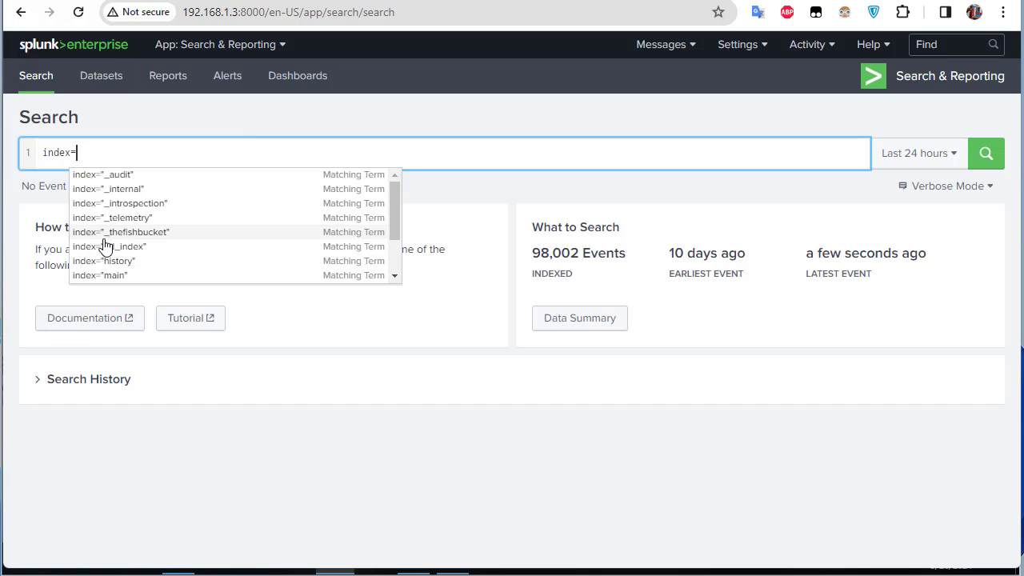
{"action": "left_click", "coordinate": [127, 248]}
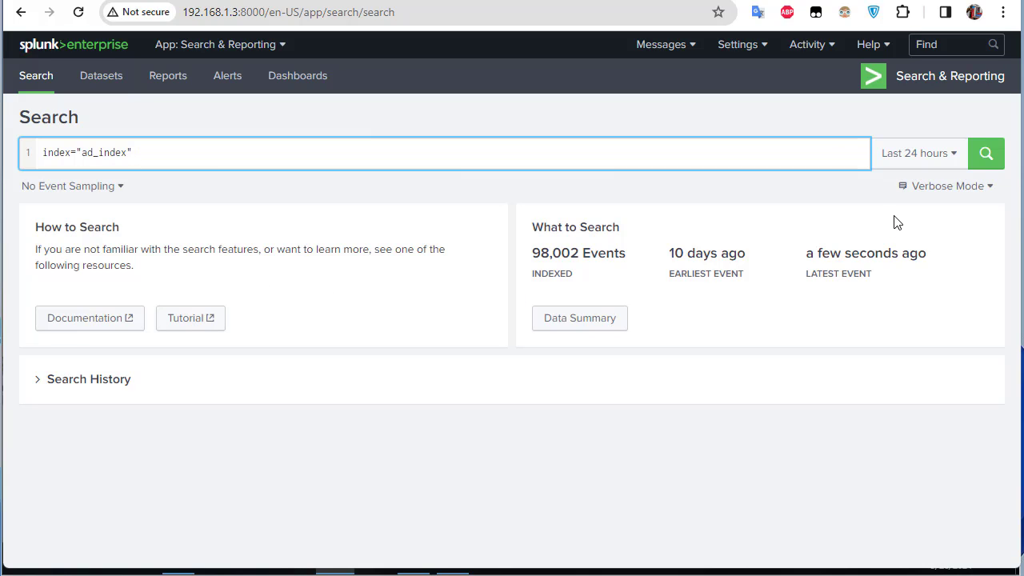
{"action": "left_click", "coordinate": [975, 166]}
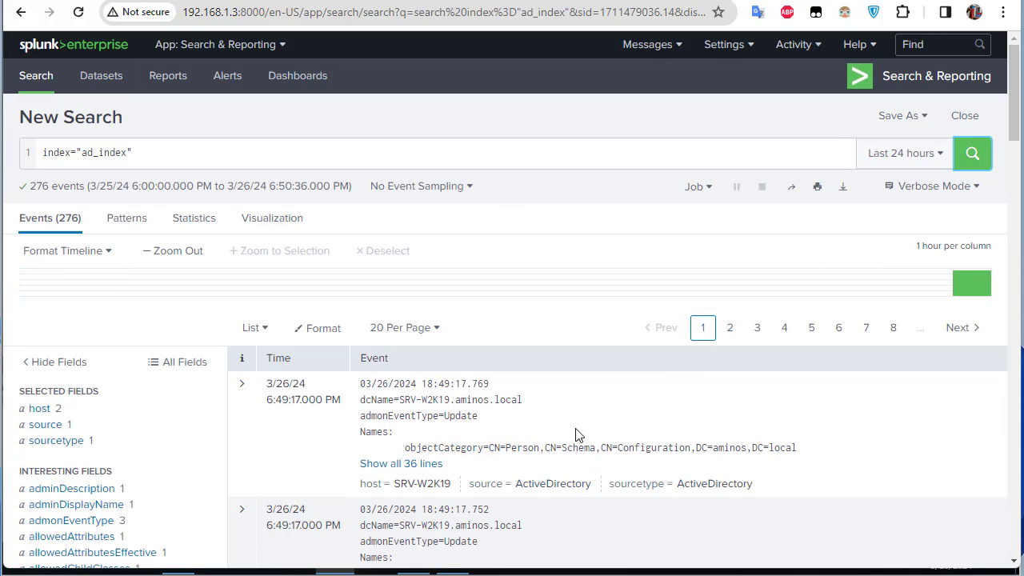
{"action": "scroll", "coordinate": [599, 486], "scroll_direction": "down", "scroll_amount": 1}
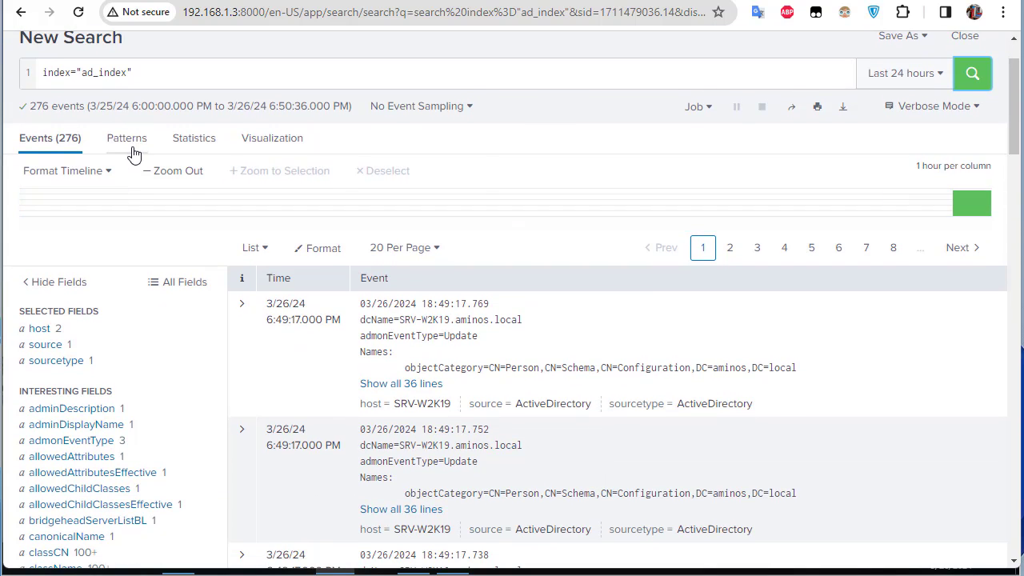
{"action": "scroll", "coordinate": [132, 152], "scroll_direction": "up", "scroll_amount": 1}
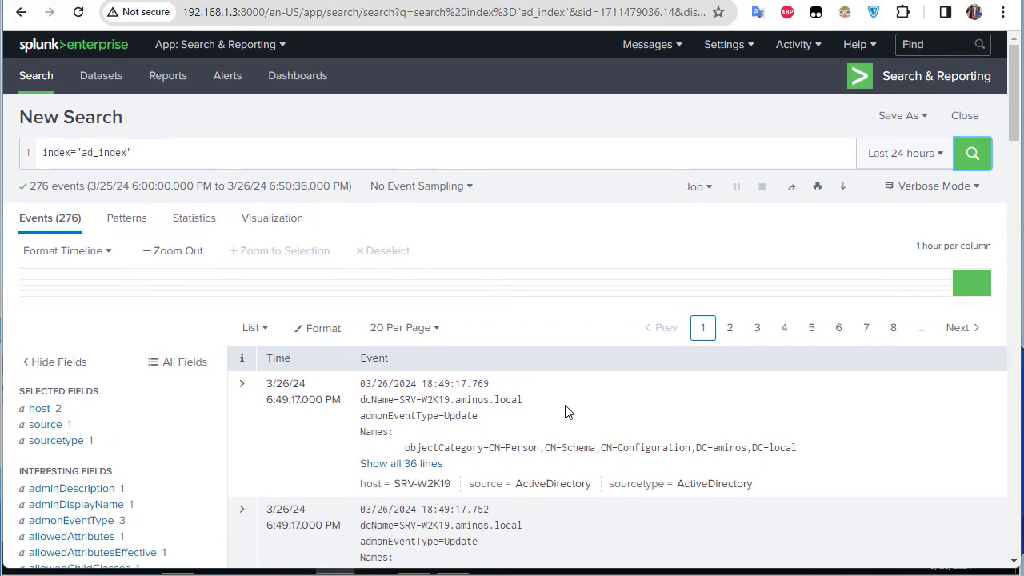
{"action": "scroll", "coordinate": [565, 412], "scroll_direction": "down", "scroll_amount": 1}
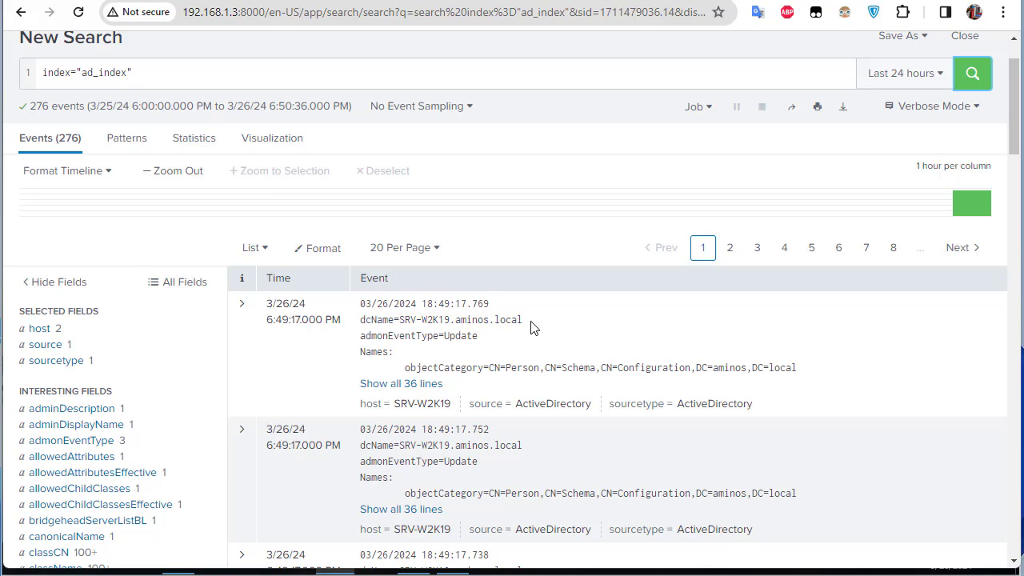
{"action": "scroll", "coordinate": [617, 392], "scroll_direction": "down", "scroll_amount": 3}
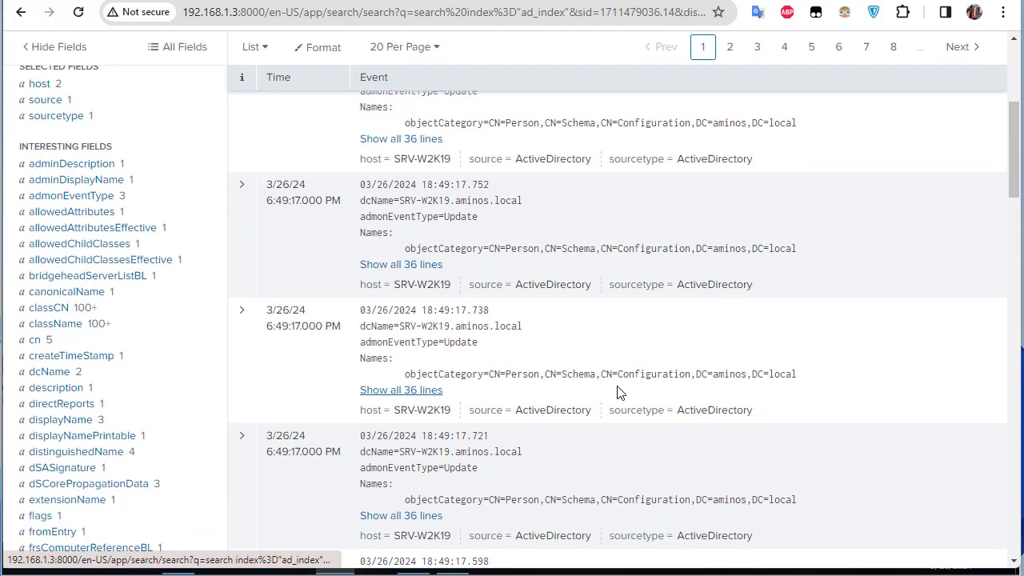
{"action": "scroll", "coordinate": [617, 392], "scroll_direction": "up", "scroll_amount": 4}
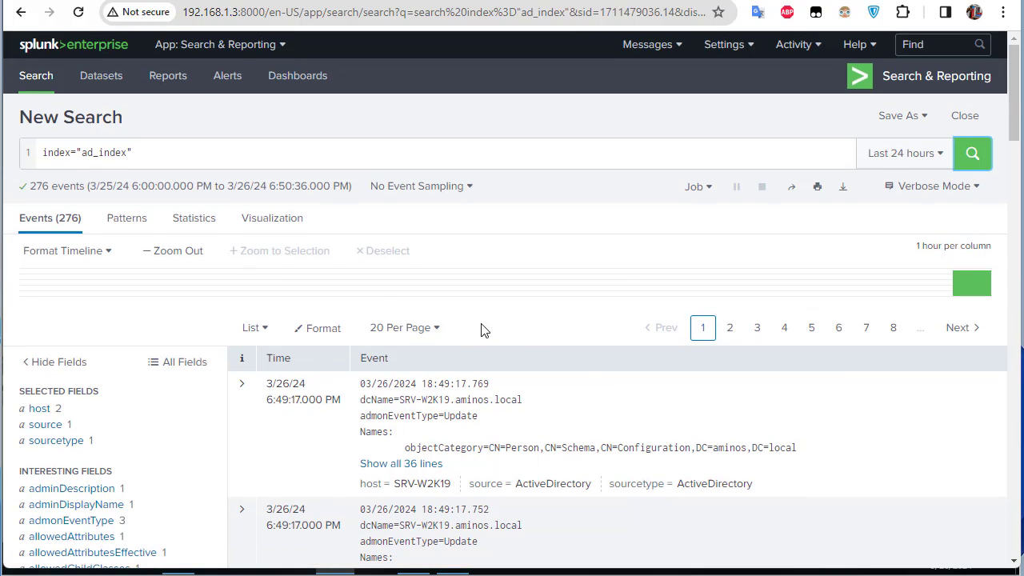
{"action": "left_click", "coordinate": [270, 153]}
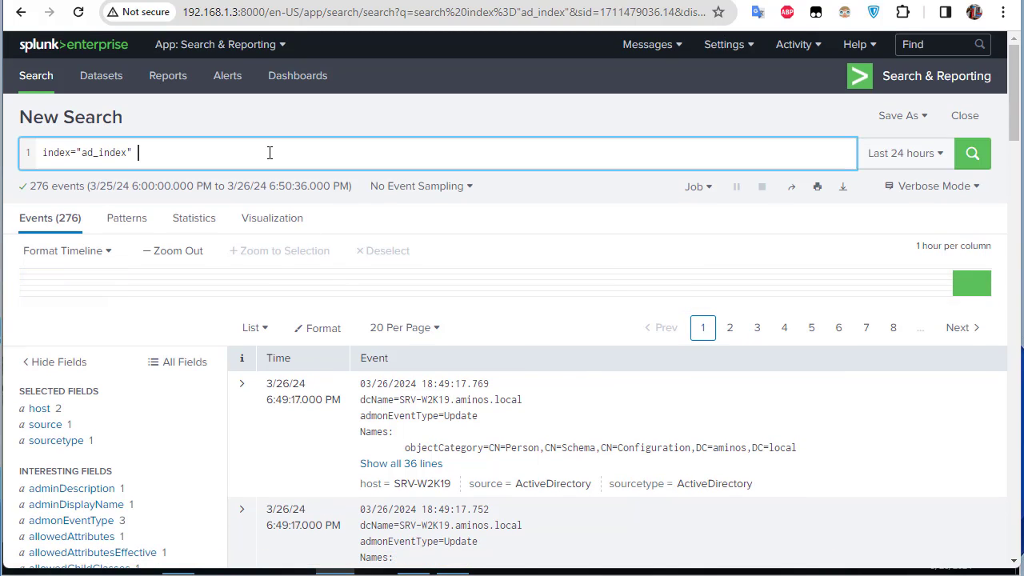
- Add the new user's username to the ad_index search, correct its typo, and run it
{"action": "type", "text": "jumiette"}
{"action": "key", "text": "Left"}
{"action": "key", "text": "Left"}
{"action": "key", "text": "Left"}
{"action": "key", "text": "Left"}
{"action": "key", "text": "BackSpace"}
{"action": "type", "text": "l"}
{"action": "key", "text": "Return"}
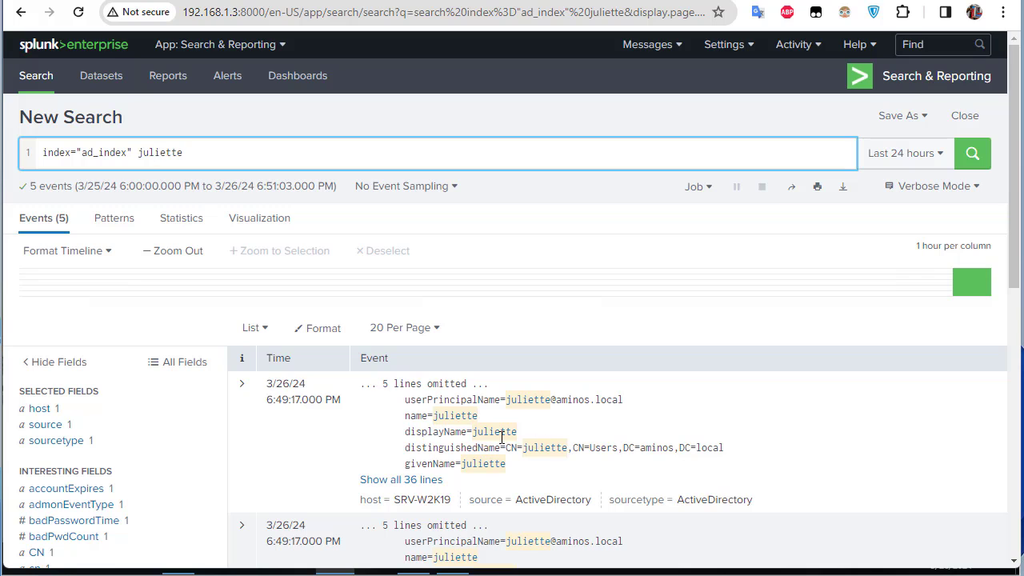
- Expand the first of the 5 results to show all 36 lines and read through it
{"action": "scroll", "coordinate": [669, 437], "scroll_direction": "down", "scroll_amount": 1}
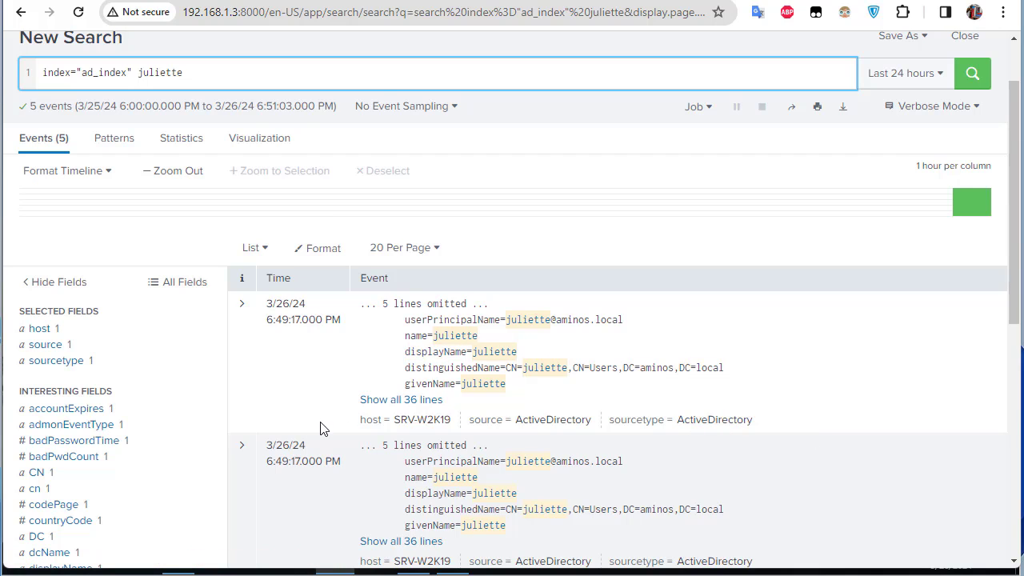
{"action": "left_click", "coordinate": [402, 404]}
{"action": "scroll", "coordinate": [572, 436], "scroll_direction": "up", "scroll_amount": 1}
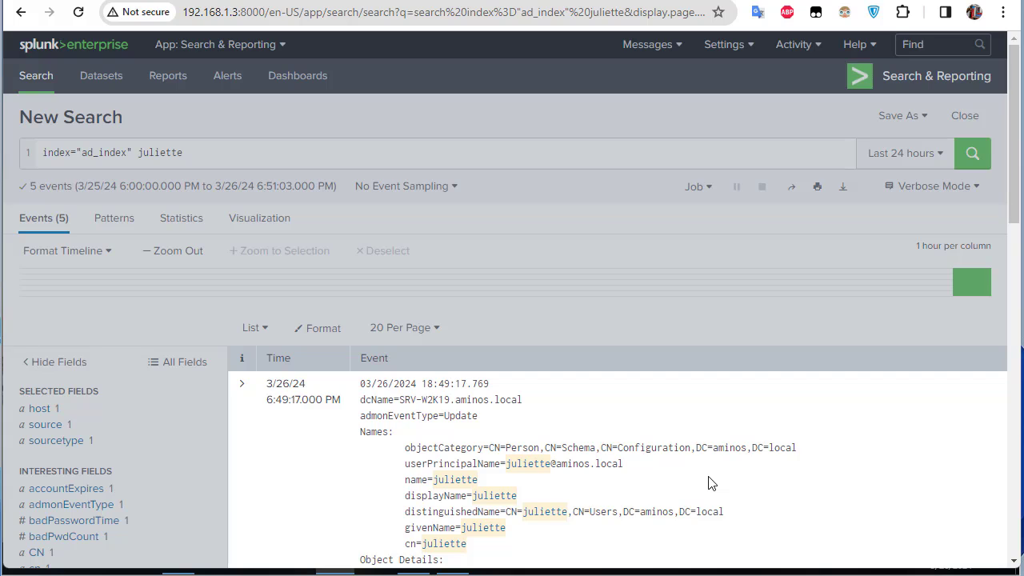
{"action": "scroll", "coordinate": [708, 483], "scroll_direction": "down", "scroll_amount": 1}
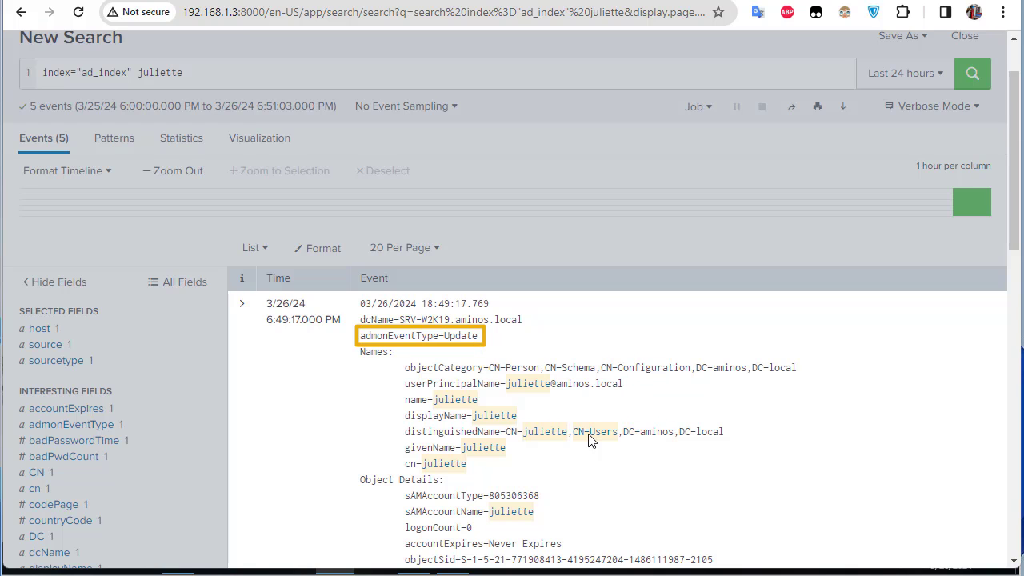
{"action": "scroll", "coordinate": [590, 439], "scroll_direction": "down", "scroll_amount": 2}
{"action": "scroll", "coordinate": [544, 362], "scroll_direction": "down", "scroll_amount": 3}
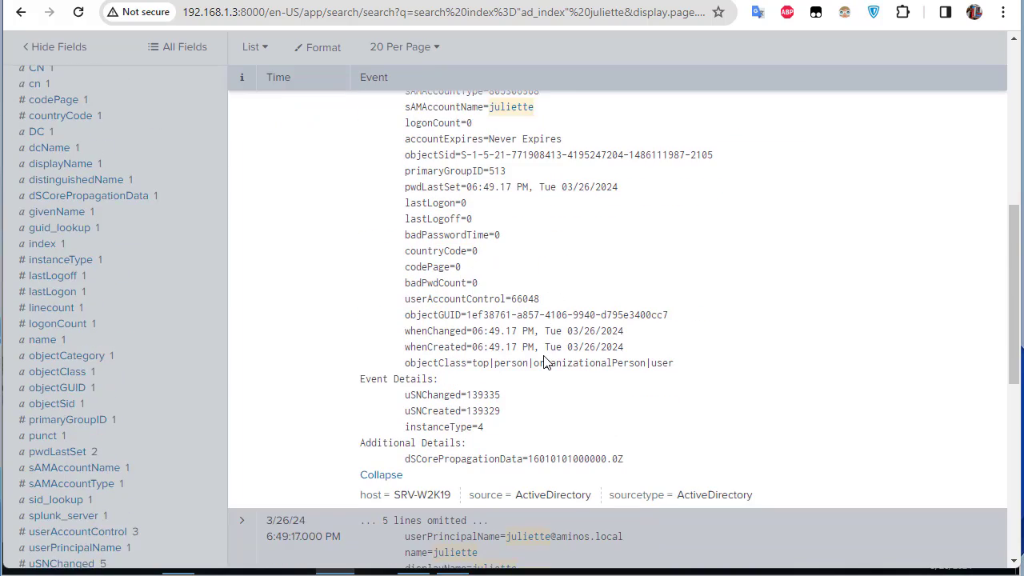
{"action": "scroll", "coordinate": [544, 363], "scroll_direction": "up", "scroll_amount": 6}
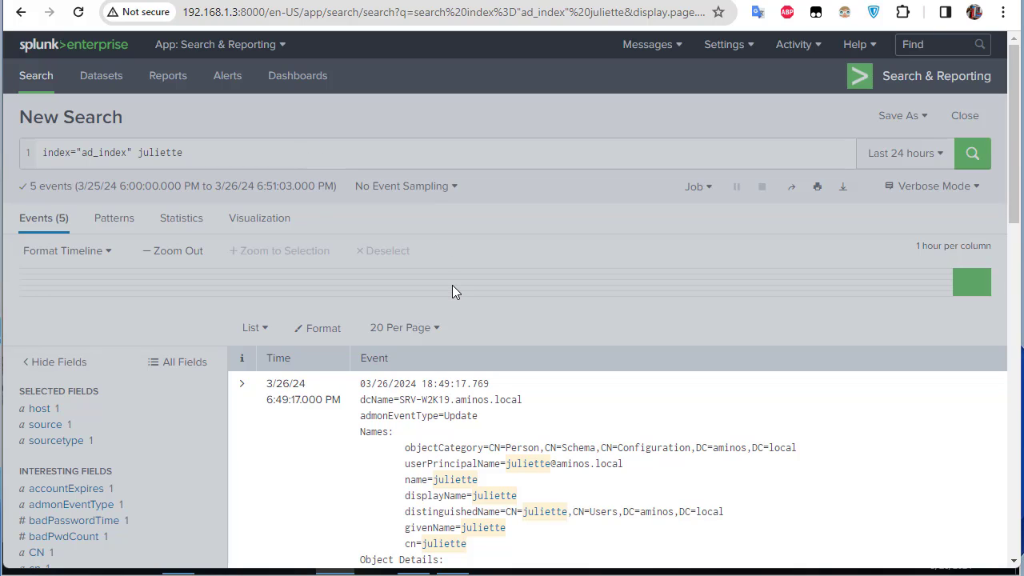
{"action": "scroll", "coordinate": [684, 477], "scroll_direction": "down", "scroll_amount": 4}
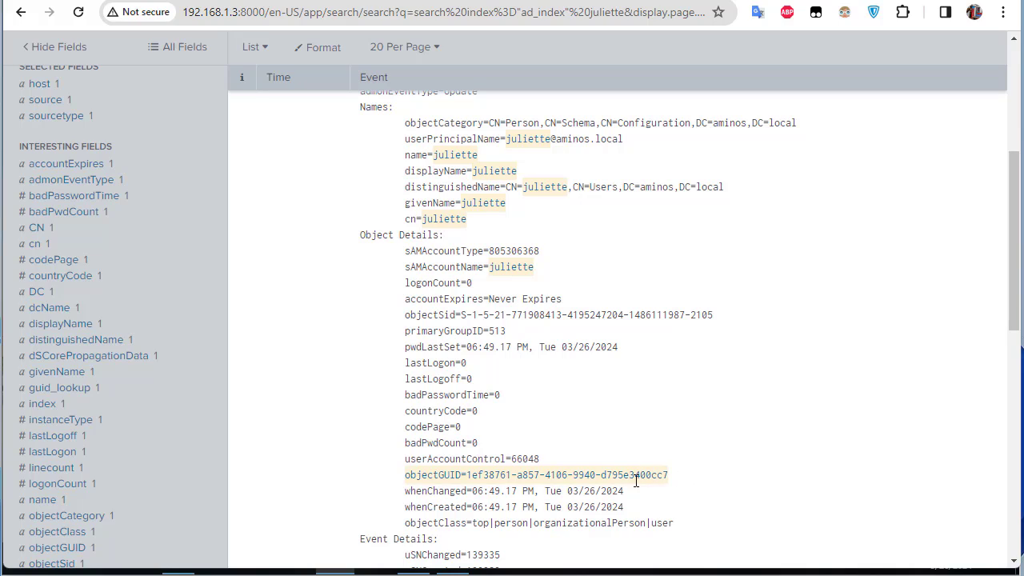
{"action": "scroll", "coordinate": [608, 507], "scroll_direction": "down", "scroll_amount": 2}
{"action": "scroll", "coordinate": [609, 507], "scroll_direction": "down", "scroll_amount": 1}
{"action": "scroll", "coordinate": [608, 508], "scroll_direction": "up", "scroll_amount": 4}
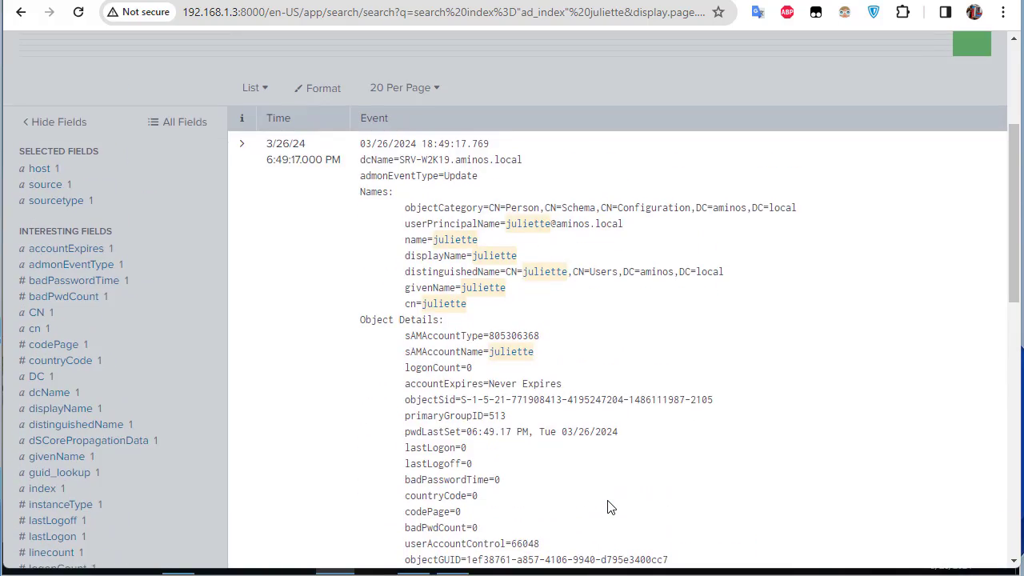